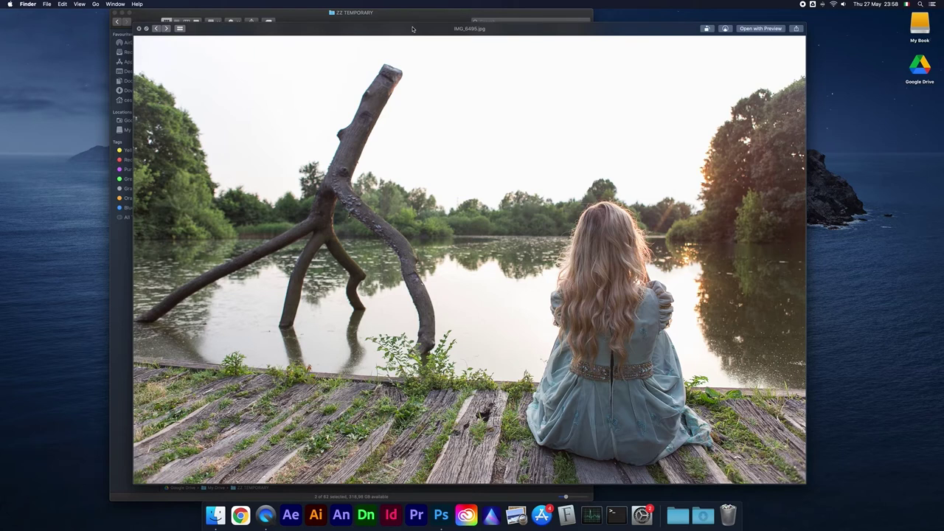
# - Compare IMG_6495.jpg and IMG_6495_Skylum.jpg in Quick Look, ending on the edited sunset version
pyautogui.press('Right')
pyautogui.press('Left')
pyautogui.press('Right')
pyautogui.press('Left')
pyautogui.press('Right')
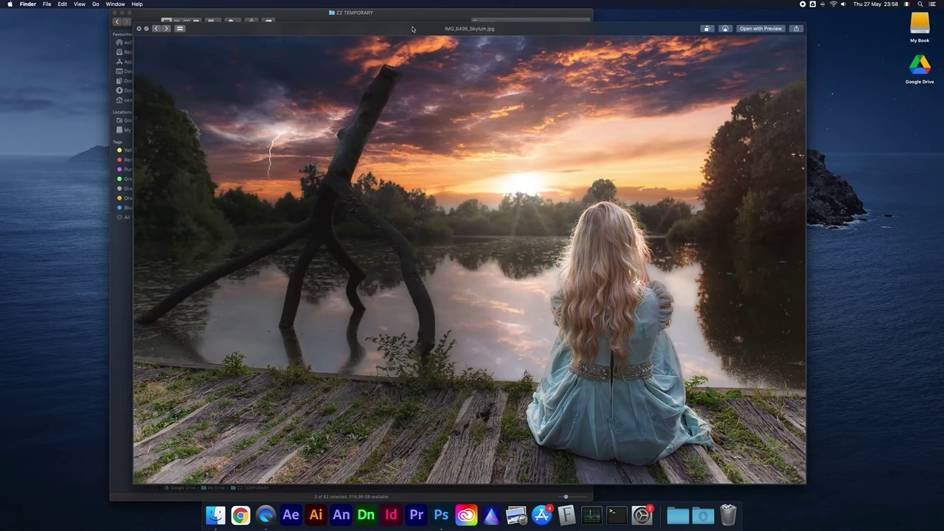
pyautogui.press('Left')
pyautogui.press('Right')
pyautogui.press('space')
# - Open IMG_6495.jpg in Photoshop and send it to the Luminar AI plug-in via Filter > Skylum Software
pyautogui.click(195, 221)
pyautogui.moveTo(193, 221); pyautogui.dragTo(441, 514)
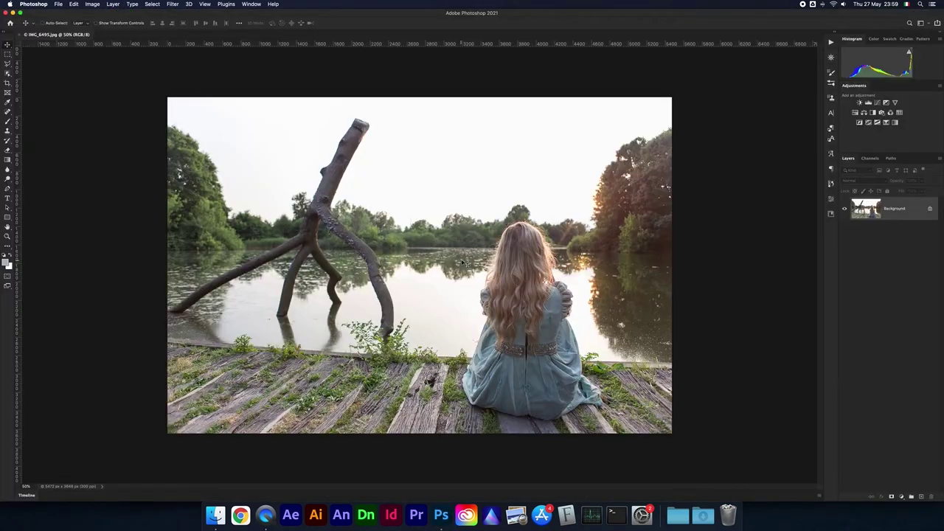
pyautogui.click(171, 4)
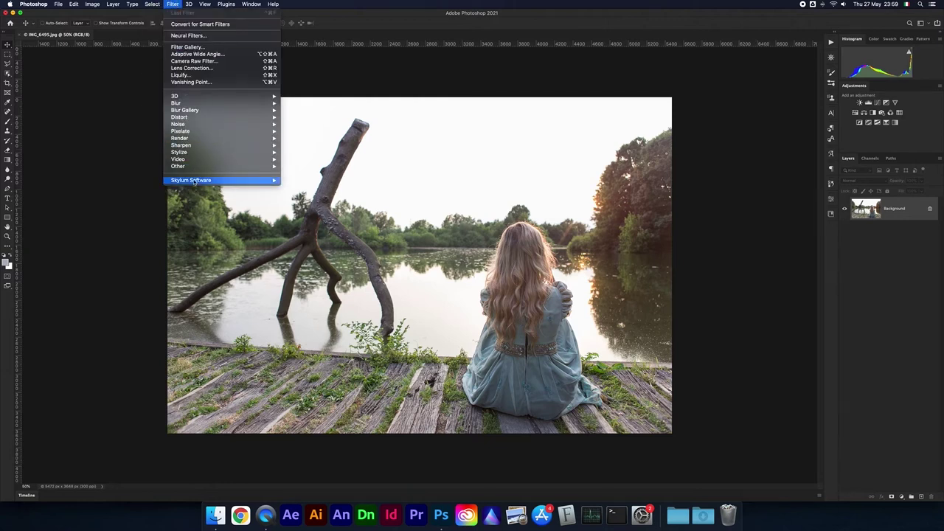
pyautogui.moveTo(191, 180)
pyautogui.click(305, 180)
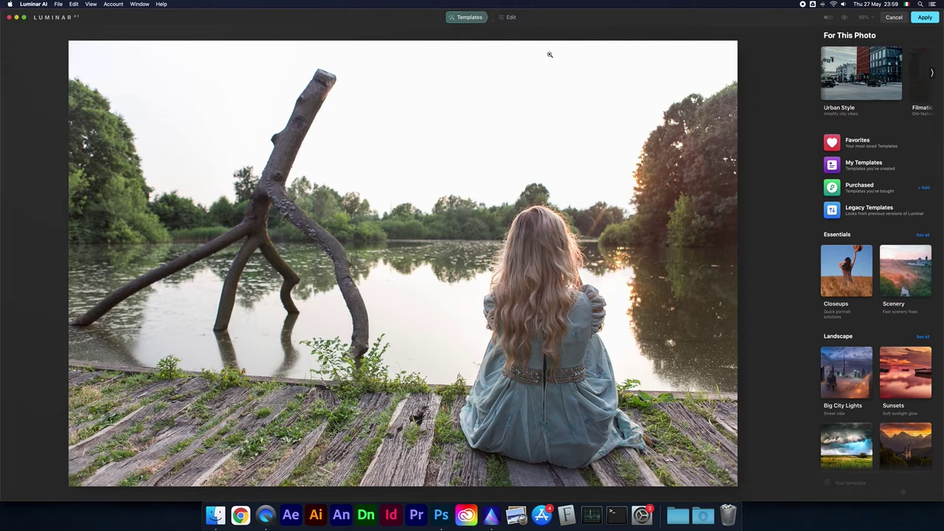
# - In Edit, use the Sky tool's Sky Selection to replace the pale sky with a blue cloudy sky
pyautogui.click(511, 18)
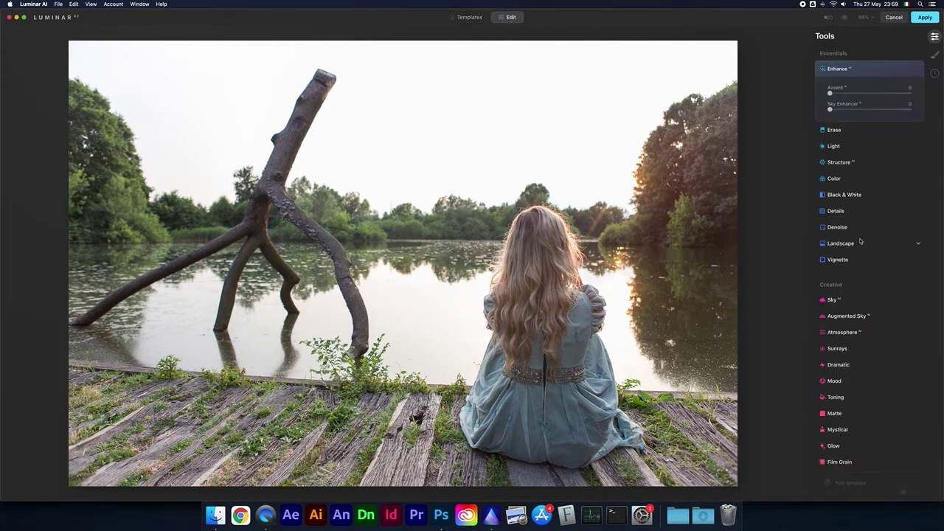
pyautogui.scroll(-1, 860, 240)
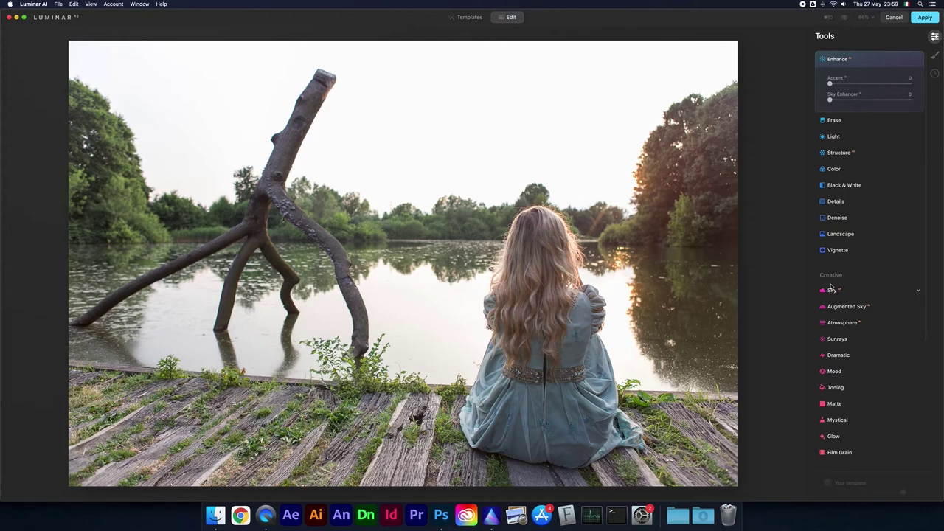
pyautogui.click(832, 289)
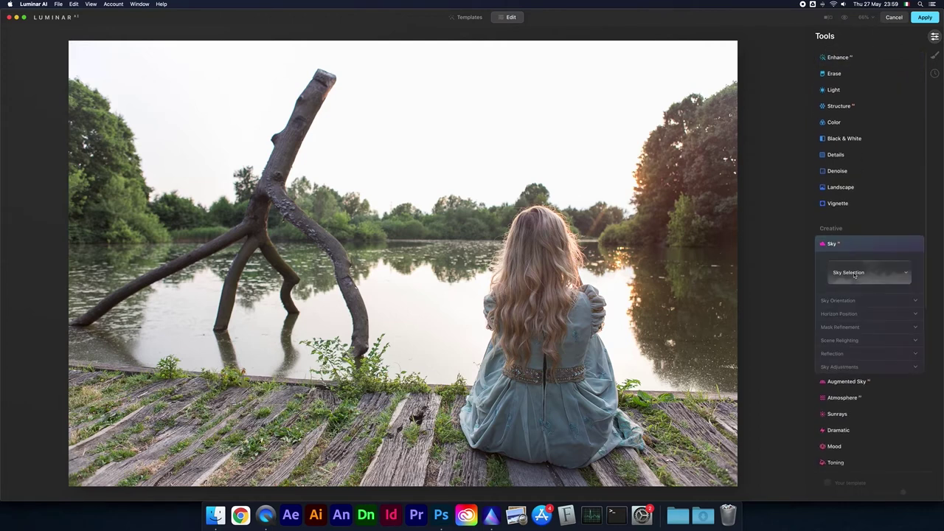
pyautogui.click(855, 274)
pyautogui.click(868, 318)
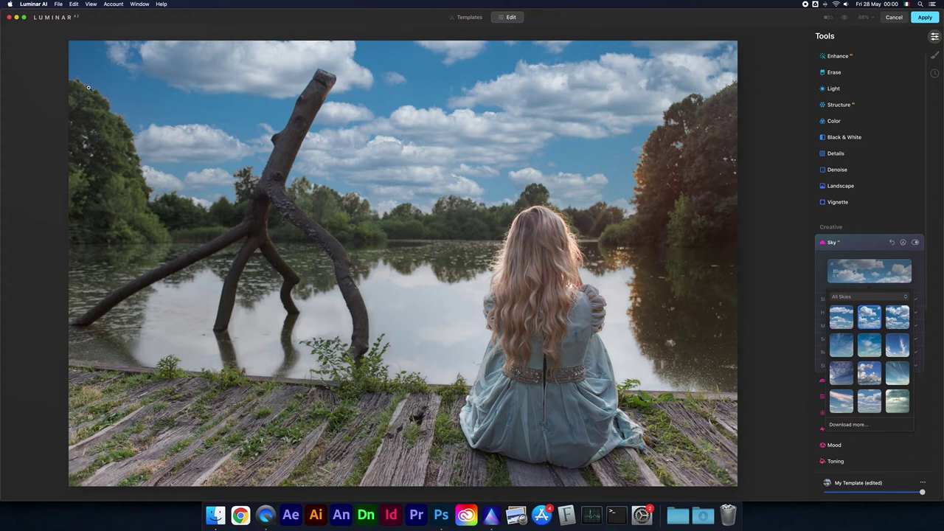
# - Try a puffy-cloud sky and a golden sunset sky, and lower the template amount slightly
pyautogui.scroll(-3, 871, 339)
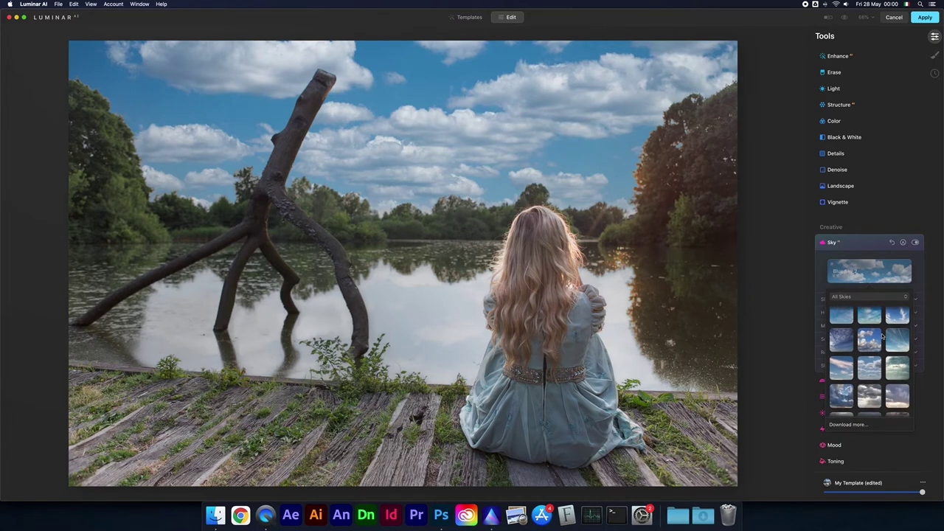
pyautogui.click(871, 341)
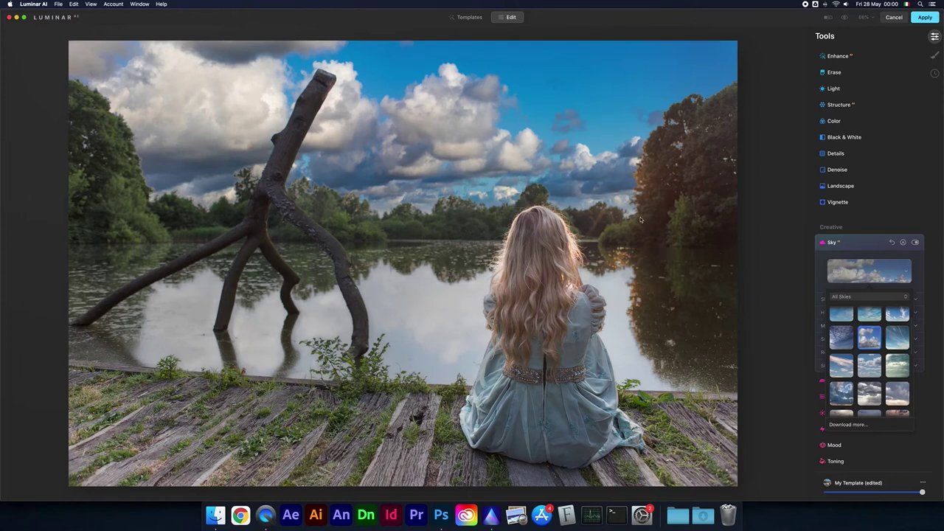
pyautogui.scroll(-2, 897, 369)
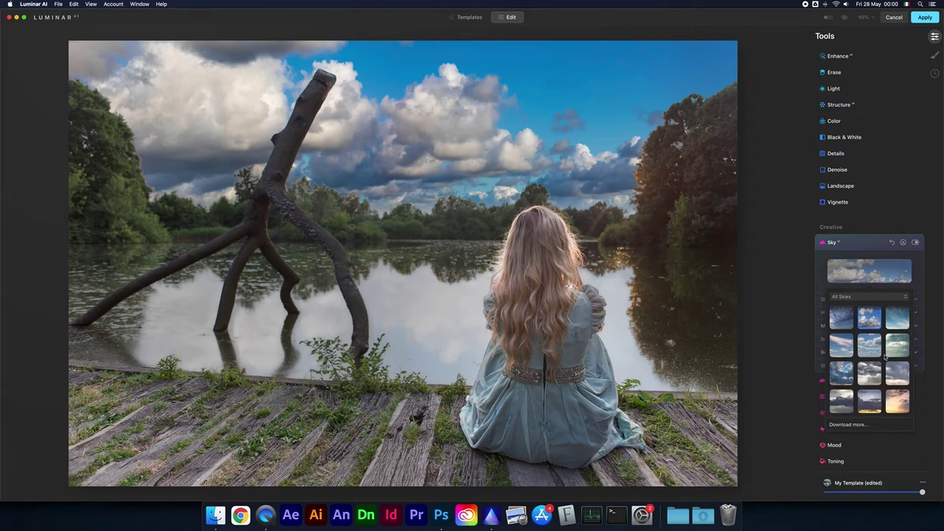
pyautogui.scroll(-2, 896, 378)
pyautogui.click(896, 371)
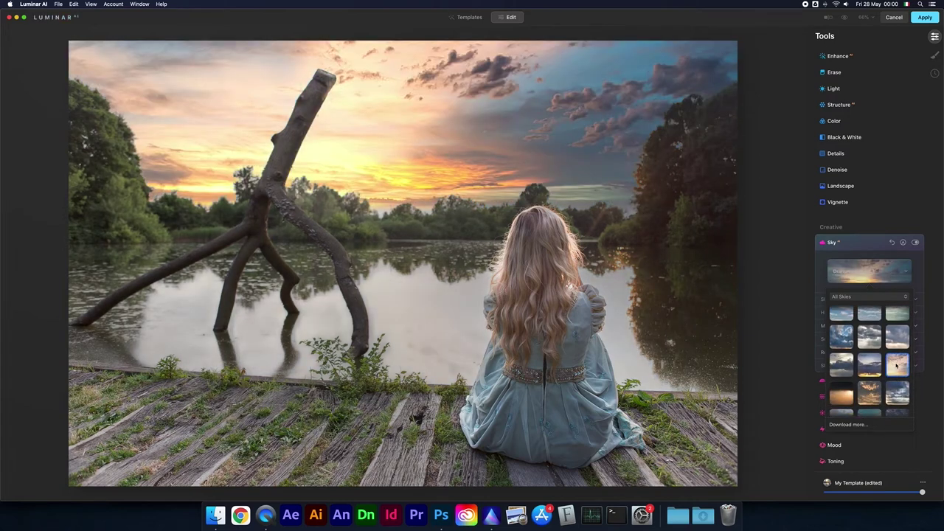
pyautogui.moveTo(922, 492)
pyautogui.mouseDown()
pyautogui.moveTo(811, 501)
pyautogui.moveTo(922, 492)
pyautogui.mouseUp()
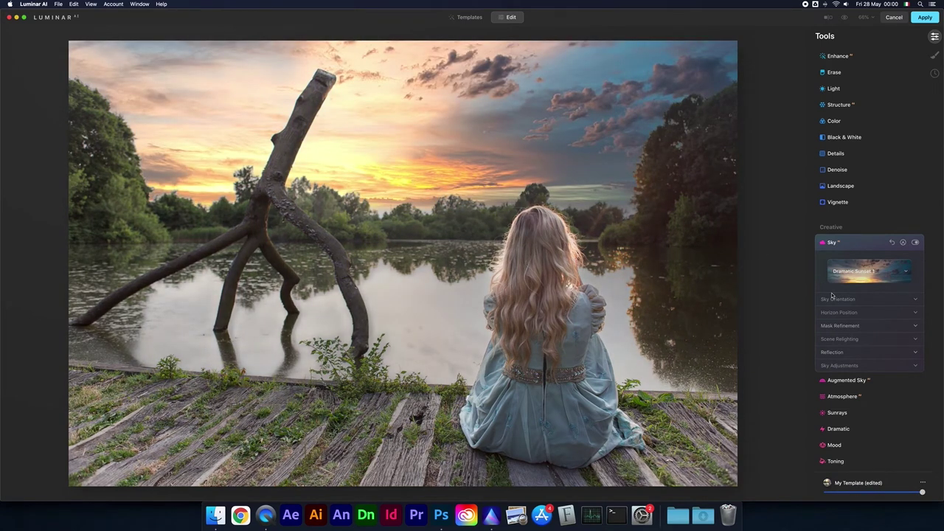
# - Choose Dramatic Sunset 7 from the sky gallery
pyautogui.click(869, 270)
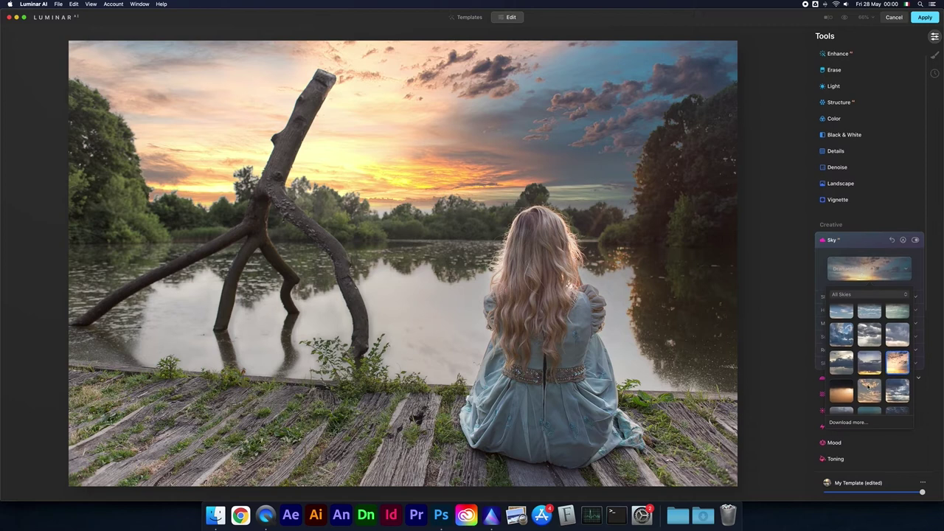
pyautogui.scroll(-2, 882, 362)
pyautogui.scroll(-2, 889, 365)
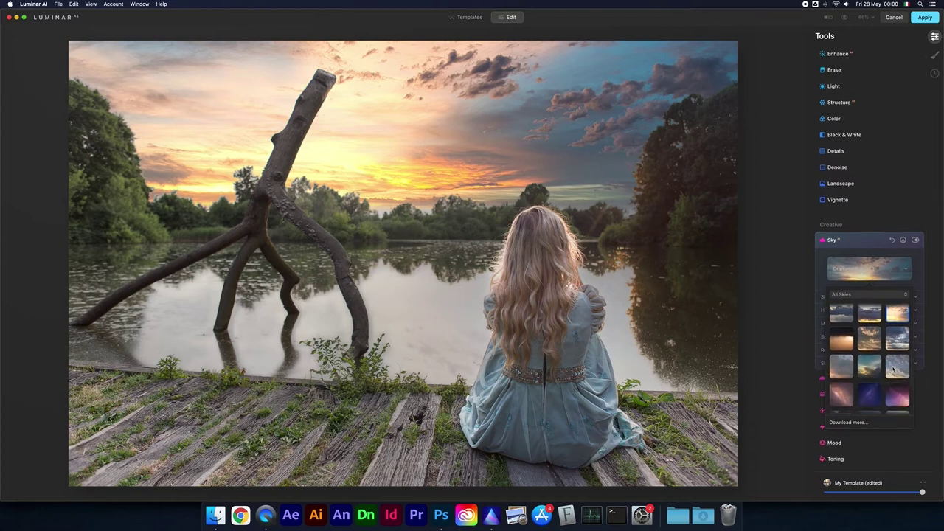
pyautogui.click(894, 369)
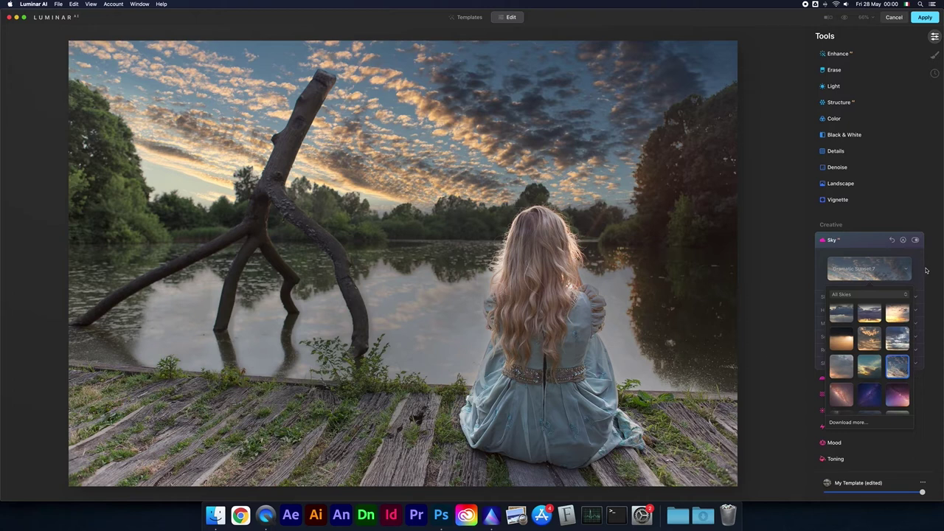
pyautogui.click(925, 277)
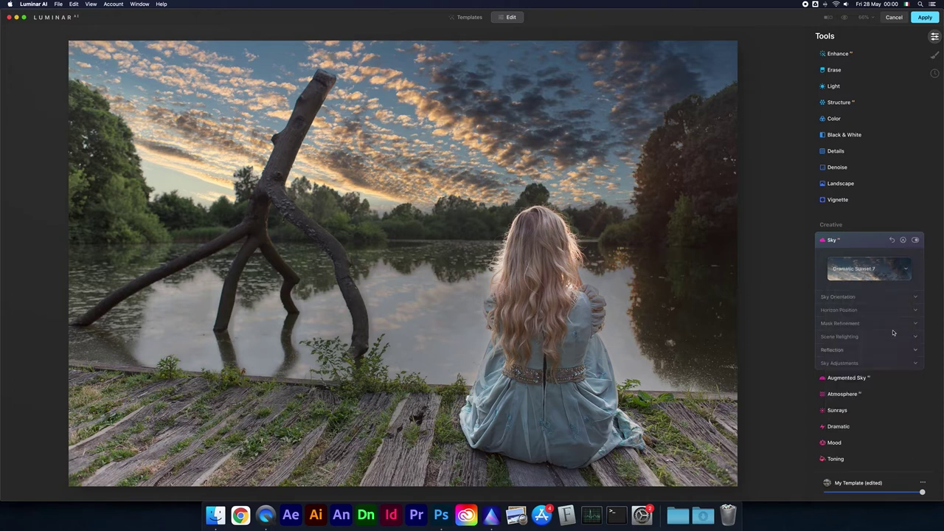
# - Under Sky Orientation, set Vertical Position to -9 and Horizon Blending to 200
pyautogui.click(844, 298)
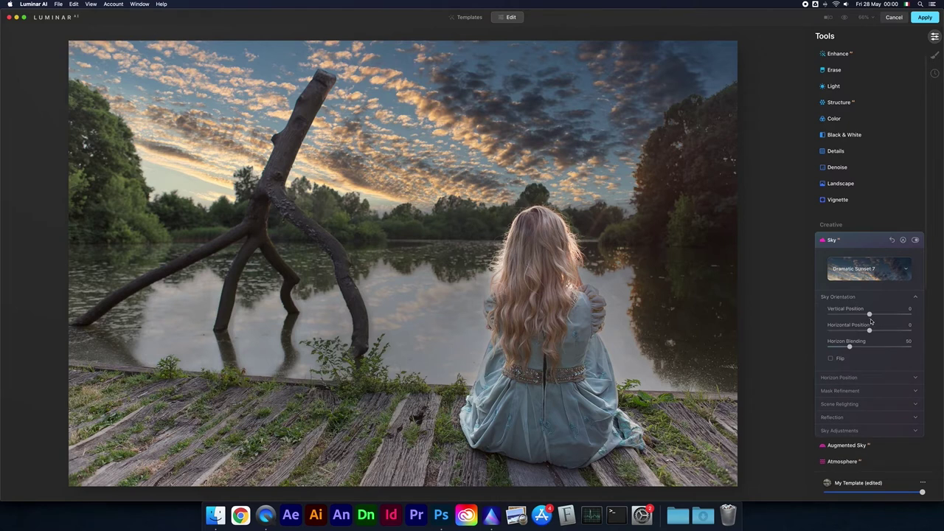
pyautogui.moveTo(870, 315)
pyautogui.mouseDown()
pyautogui.moveTo(884, 315)
pyautogui.moveTo(869, 315)
pyautogui.mouseUp()
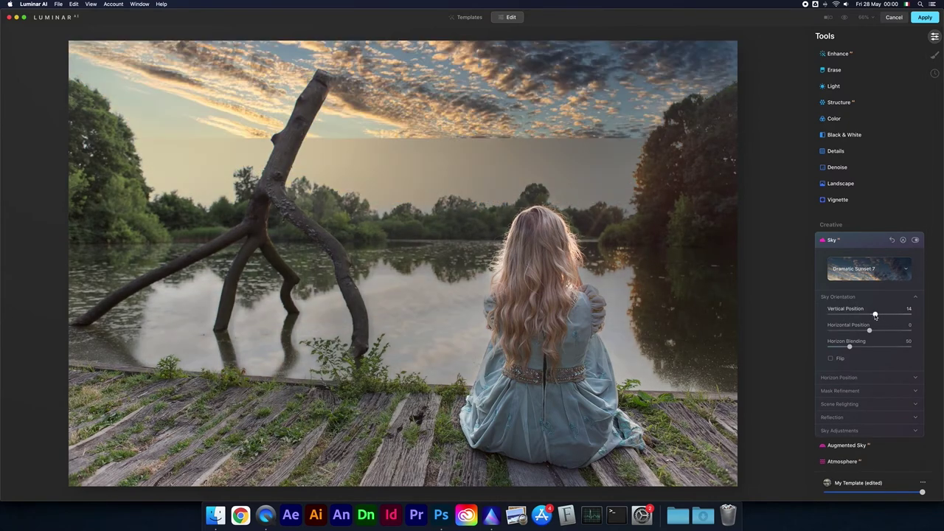
pyautogui.moveTo(869, 315); pyautogui.dragTo(865, 315)
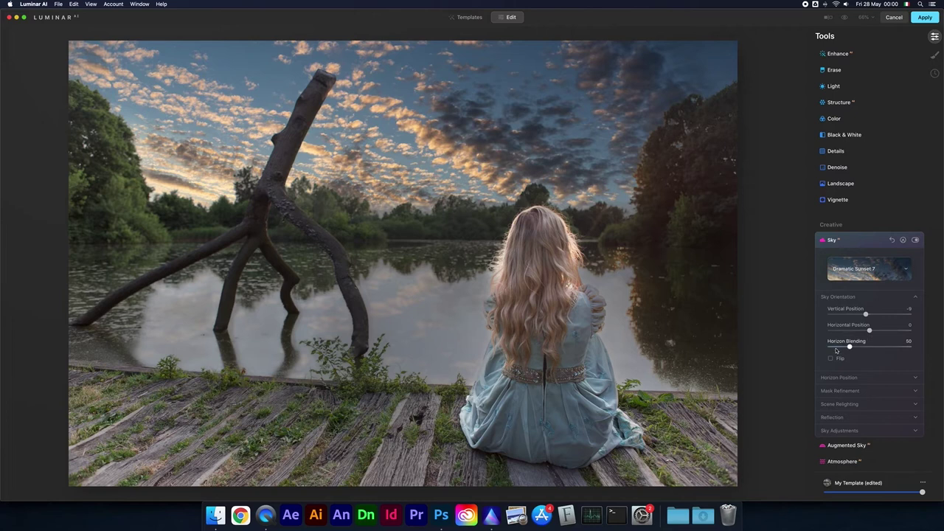
pyautogui.moveTo(850, 348); pyautogui.dragTo(908, 347)
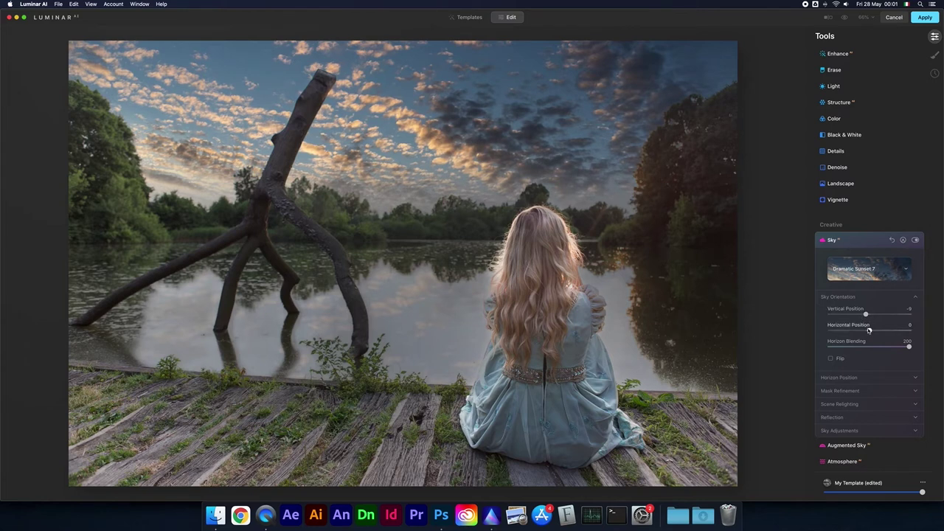
# - Set sky Mask Refinement Global to 75, test Close Gaps and Fix Details, then restore 10 and 30
pyautogui.click(854, 392)
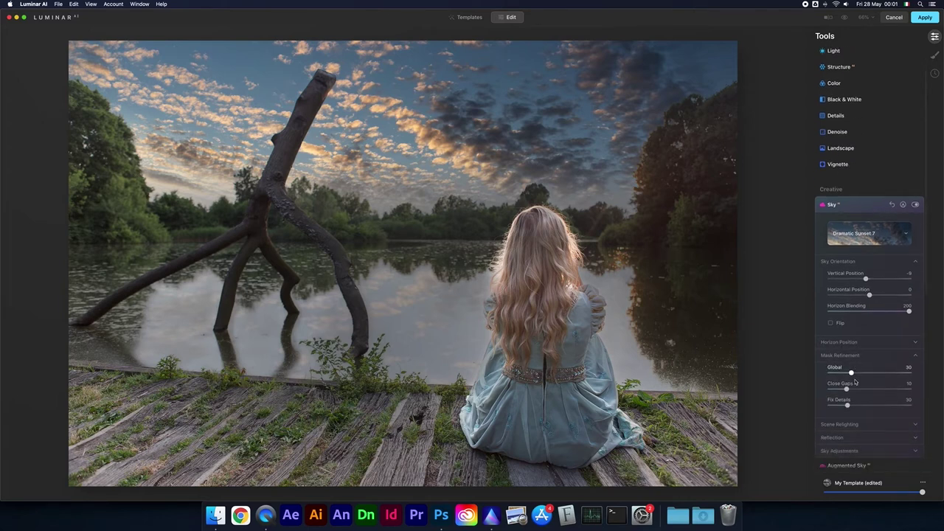
pyautogui.moveTo(852, 374); pyautogui.dragTo(832, 373)
pyautogui.moveTo(832, 373)
pyautogui.mouseDown()
pyautogui.moveTo(903, 374)
pyautogui.moveTo(829, 374)
pyautogui.mouseUp()
pyautogui.moveTo(827, 378); pyautogui.dragTo(889, 374)
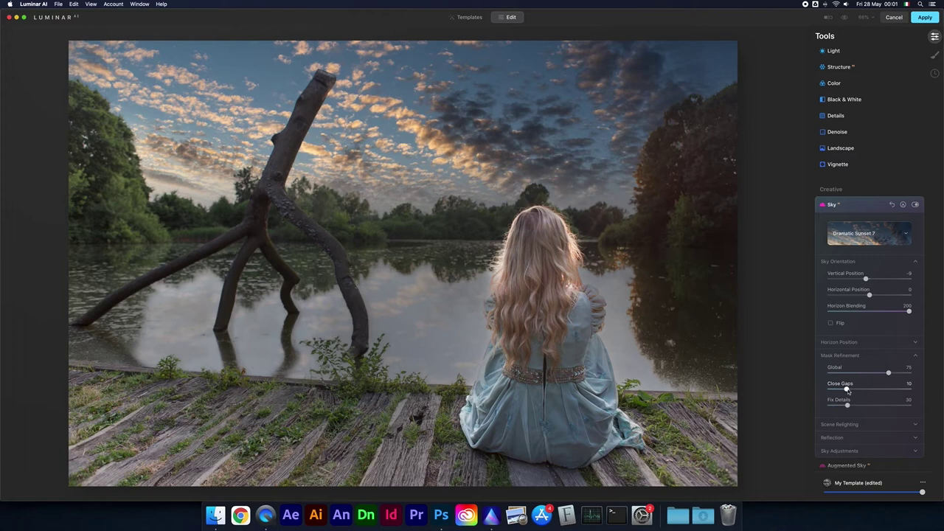
pyautogui.moveTo(847, 391)
pyautogui.mouseDown()
pyautogui.moveTo(890, 391)
pyautogui.moveTo(799, 390)
pyautogui.moveTo(913, 394)
pyautogui.moveTo(885, 389)
pyautogui.mouseUp()
pyautogui.moveTo(847, 405)
pyautogui.mouseDown()
pyautogui.moveTo(933, 410)
pyautogui.moveTo(809, 417)
pyautogui.moveTo(859, 412)
pyautogui.moveTo(848, 406)
pyautogui.mouseUp()
pyautogui.click(846, 389)
# - Try a higher Close Gaps value again, then return it to 10
pyautogui.scroll(-1, 839, 386)
pyautogui.scroll(-1, 839, 385)
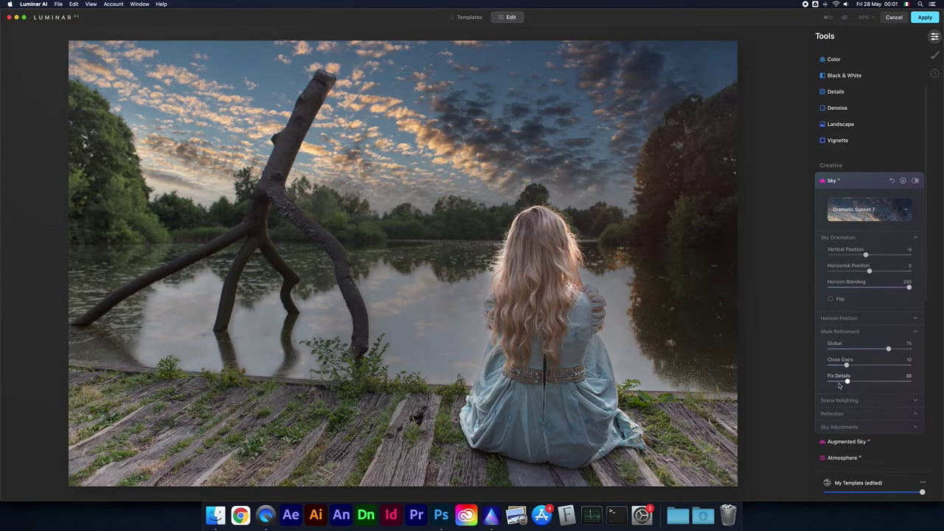
pyautogui.moveTo(847, 365); pyautogui.dragTo(903, 366)
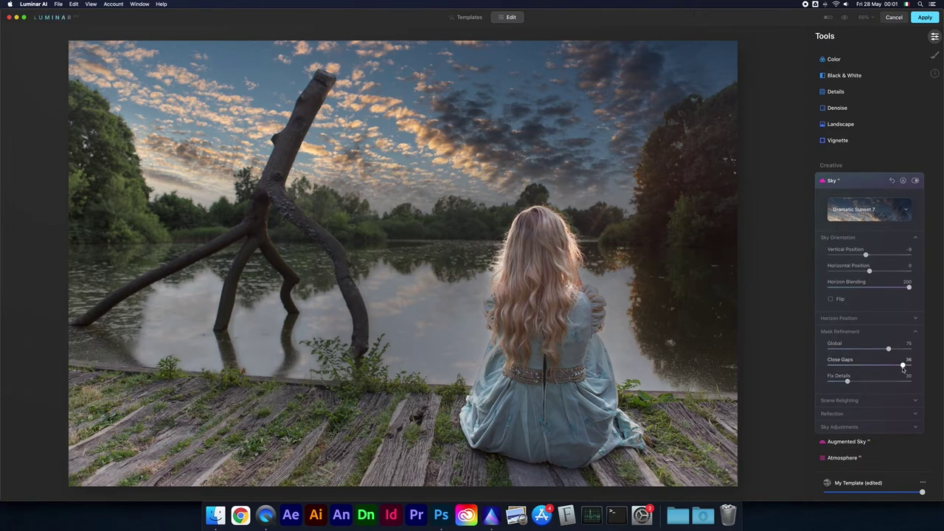
pyautogui.moveTo(903, 367); pyautogui.dragTo(847, 366)
pyautogui.scroll(-2, 848, 365)
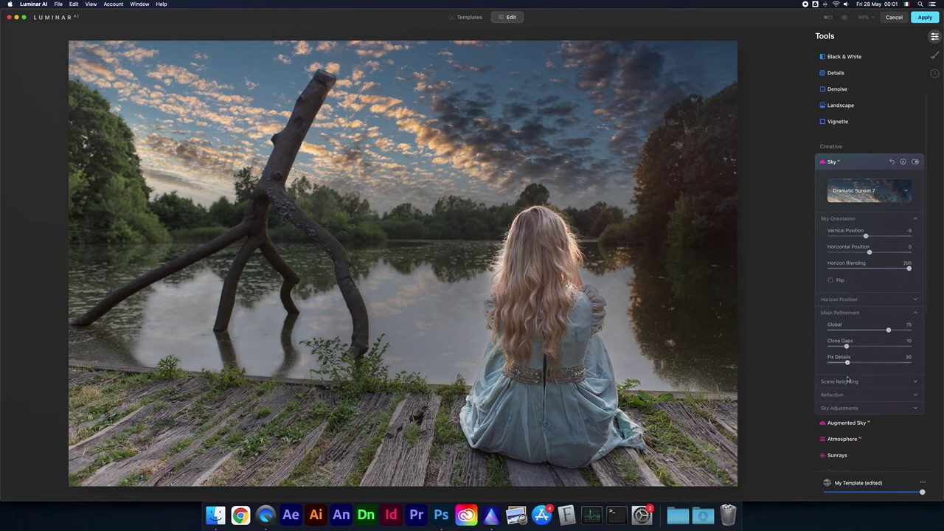
pyautogui.scroll(-1, 844, 360)
pyautogui.scroll(-1, 844, 360)
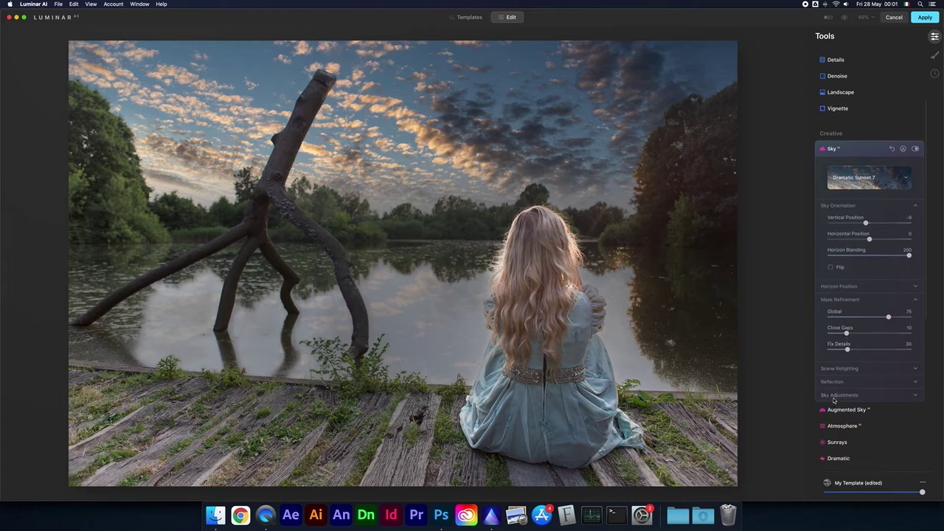
pyautogui.click(832, 382)
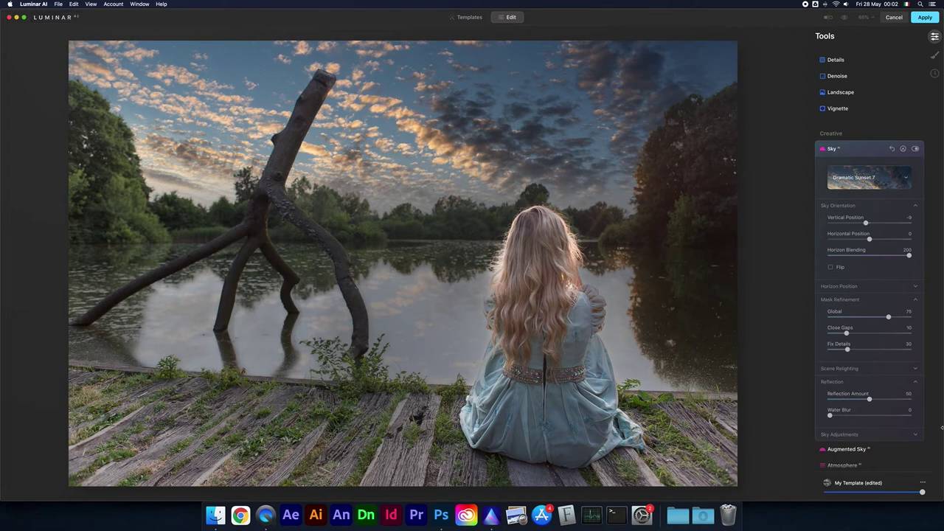
# - Set the lake Reflection Amount to 68 and Water Blur to 10
pyautogui.scroll(-2, 851, 370)
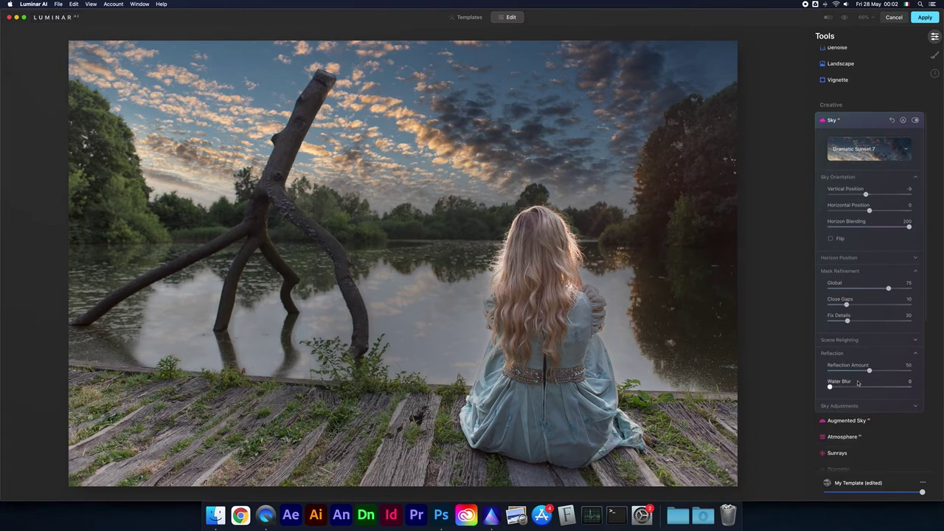
pyautogui.moveTo(870, 371); pyautogui.dragTo(919, 379)
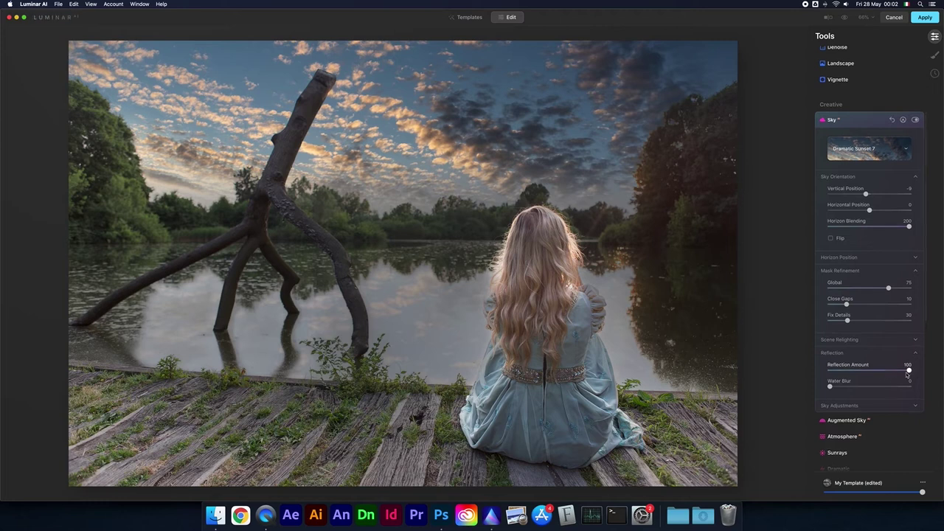
pyautogui.moveTo(909, 371)
pyautogui.mouseDown()
pyautogui.moveTo(820, 377)
pyautogui.moveTo(884, 371)
pyautogui.mouseUp()
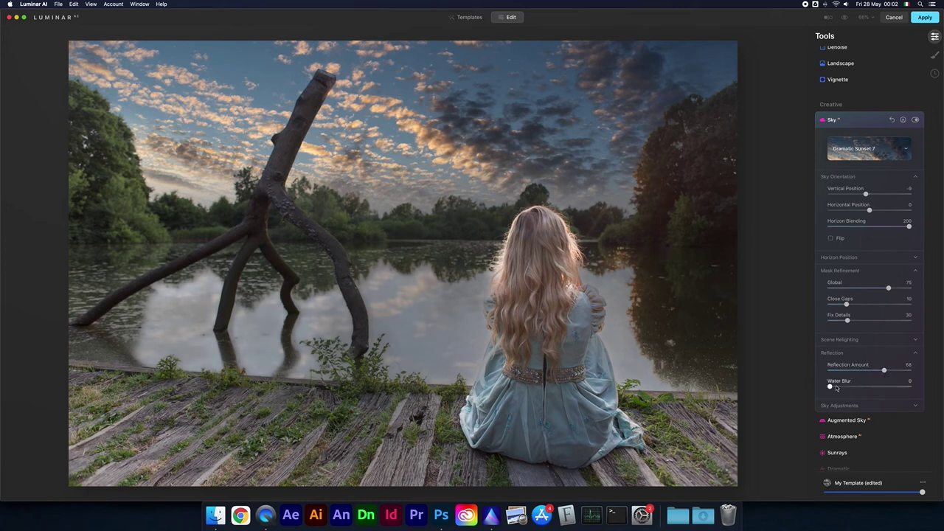
pyautogui.moveTo(829, 386)
pyautogui.mouseDown()
pyautogui.moveTo(866, 386)
pyautogui.moveTo(839, 386)
pyautogui.mouseUp()
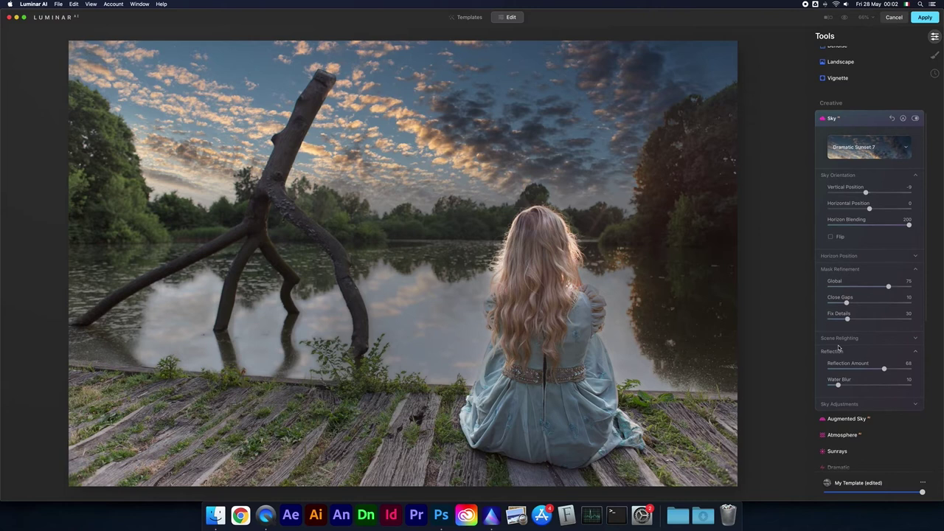
pyautogui.scroll(-2, 832, 393)
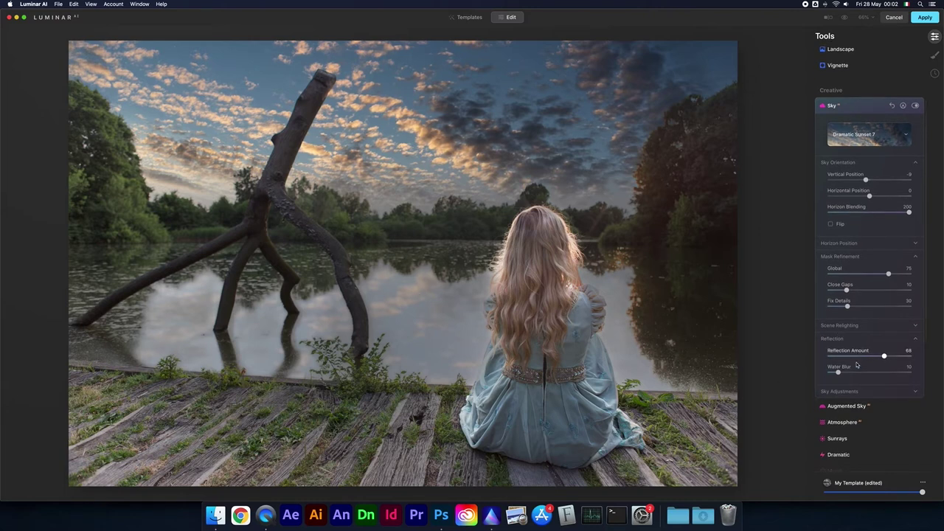
pyautogui.click(847, 397)
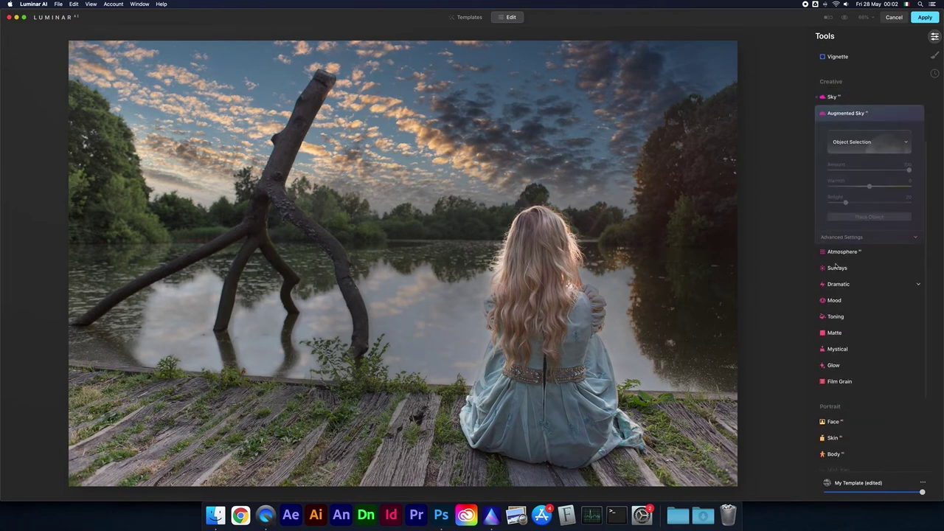
# - Browse the Augmented Sky object gallery and add the Birds 3 flock to the sky
pyautogui.click(857, 146)
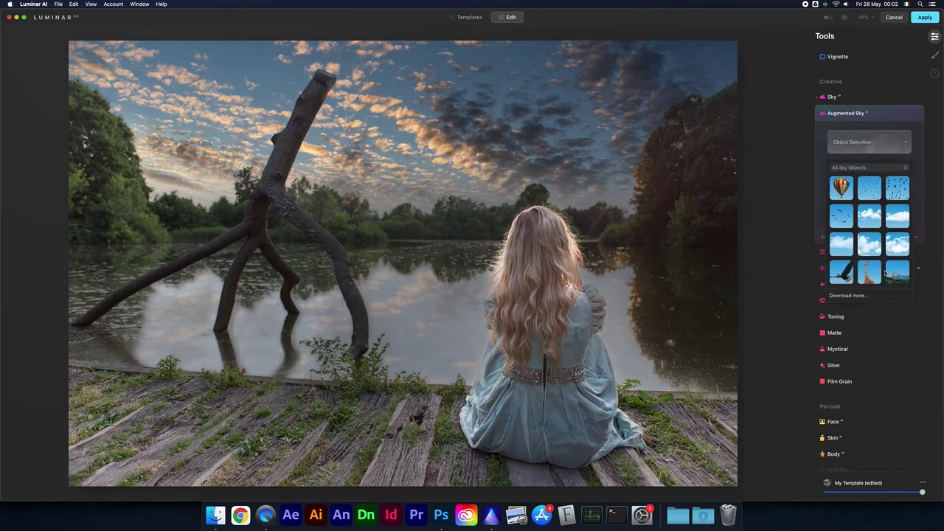
pyautogui.scroll(-3, 870, 233)
pyautogui.scroll(-1, 878, 241)
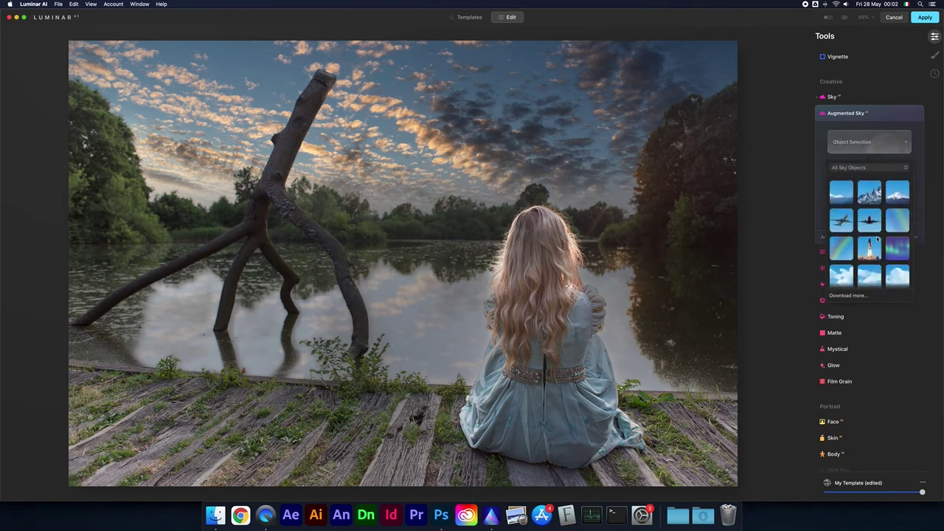
pyautogui.scroll(-1, 875, 228)
pyautogui.scroll(-1, 873, 219)
pyautogui.scroll(-1, 874, 242)
pyautogui.scroll(-1, 875, 242)
pyautogui.scroll(-1, 875, 242)
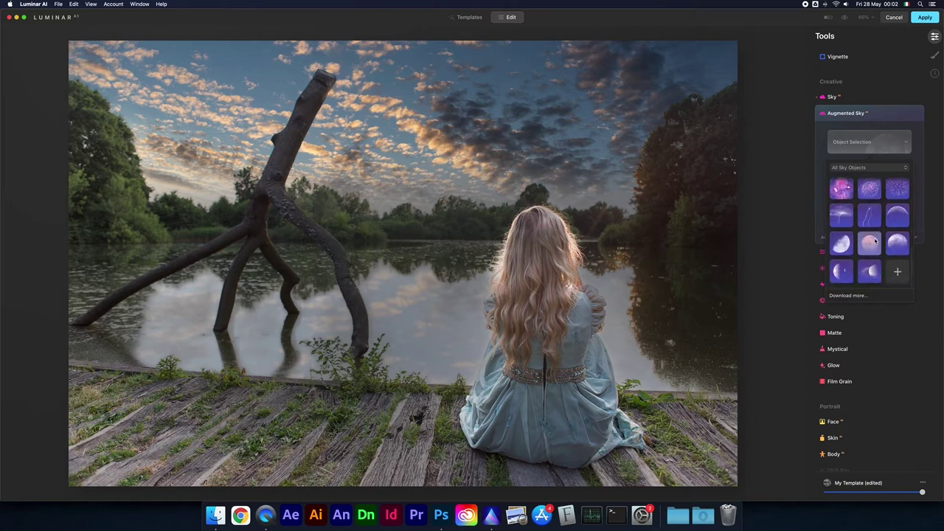
pyautogui.scroll(2, 881, 240)
pyautogui.scroll(1, 891, 237)
pyautogui.scroll(2, 885, 236)
pyautogui.scroll(2, 882, 234)
pyautogui.scroll(1, 879, 234)
pyautogui.scroll(2, 871, 228)
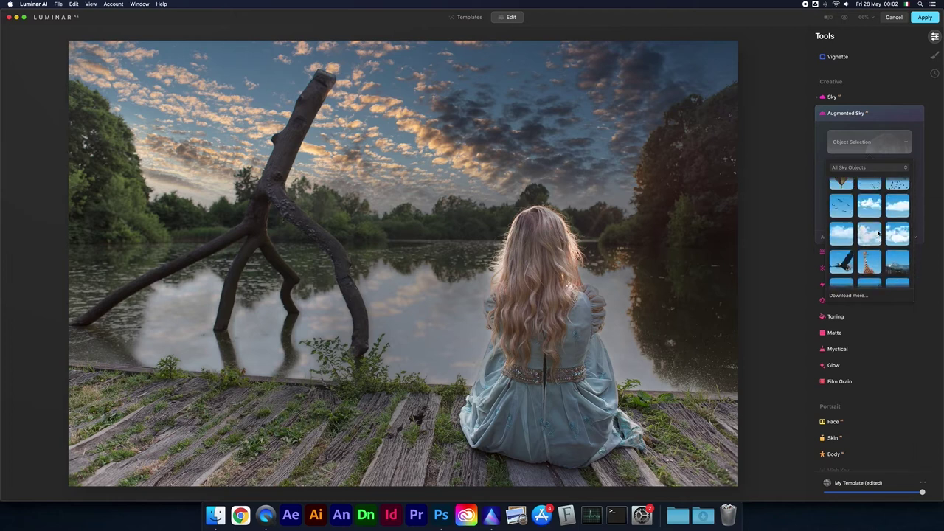
pyautogui.click(843, 217)
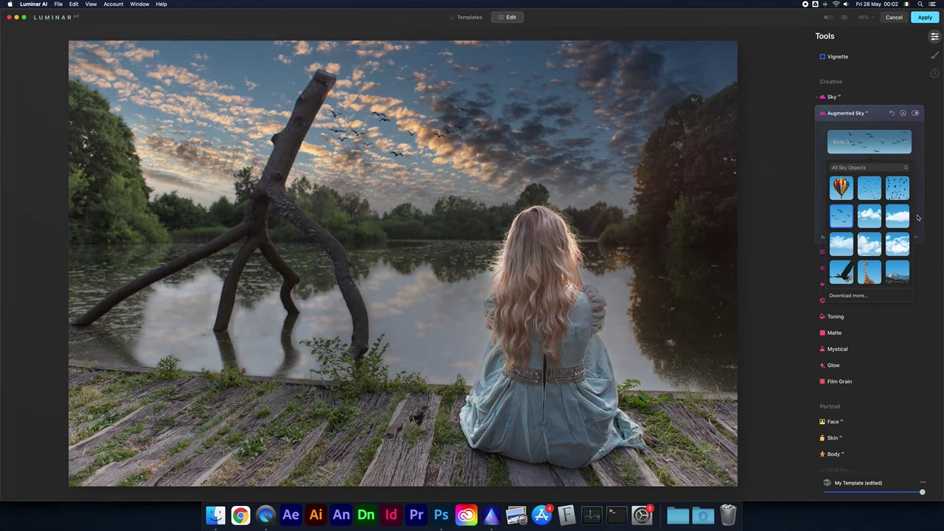
pyautogui.click(923, 221)
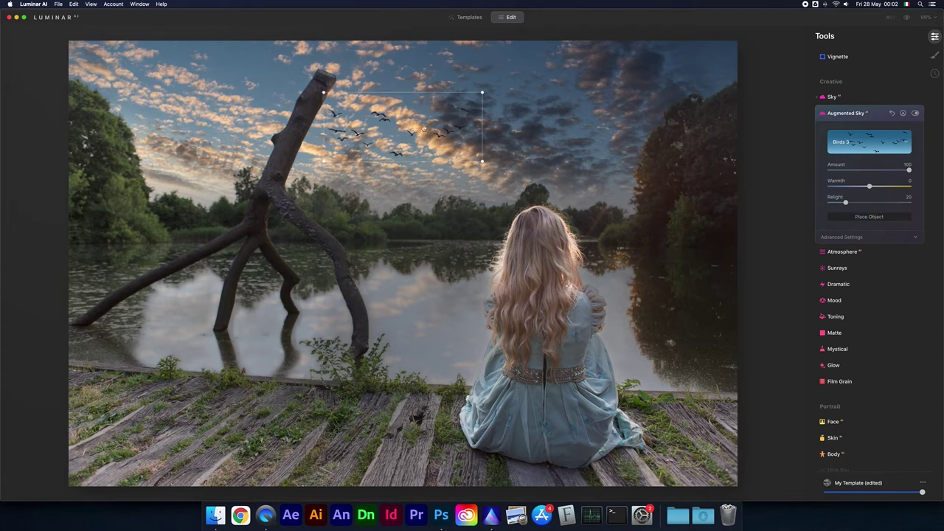
# - Move the Birds 3 flock to the upper-left sky, left of the dead tree
pyautogui.moveTo(428, 126); pyautogui.dragTo(198, 87)
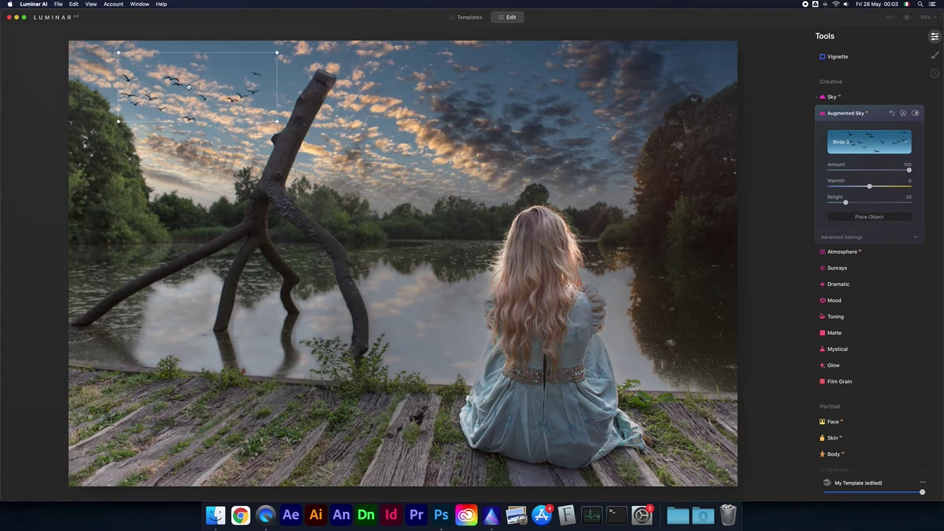
pyautogui.moveTo(197, 87); pyautogui.dragTo(201, 92)
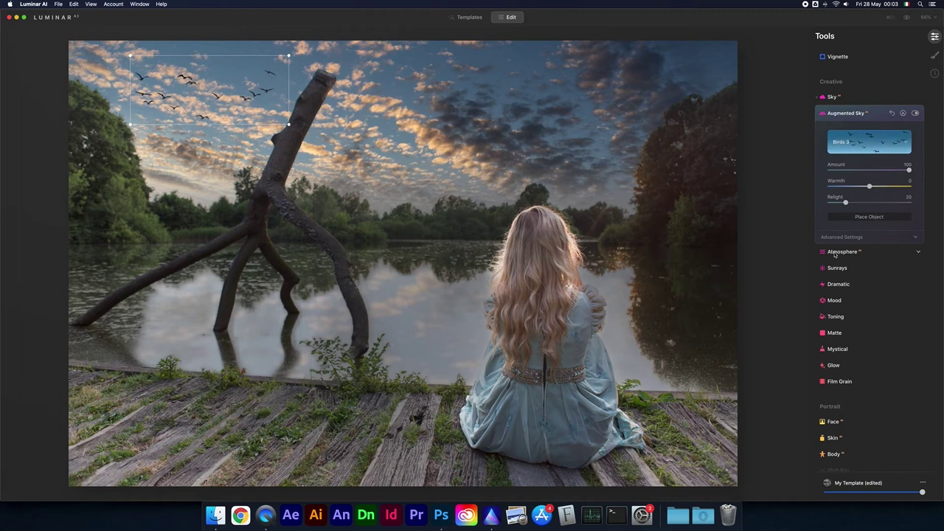
pyautogui.click(837, 285)
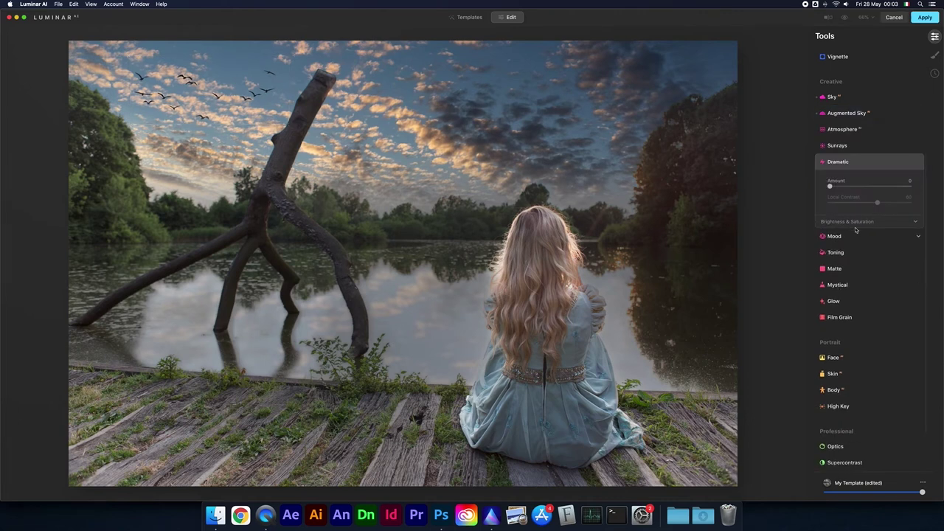
# - Set the Dramatic tool's Amount to 10
pyautogui.moveTo(830, 187); pyautogui.dragTo(839, 188)
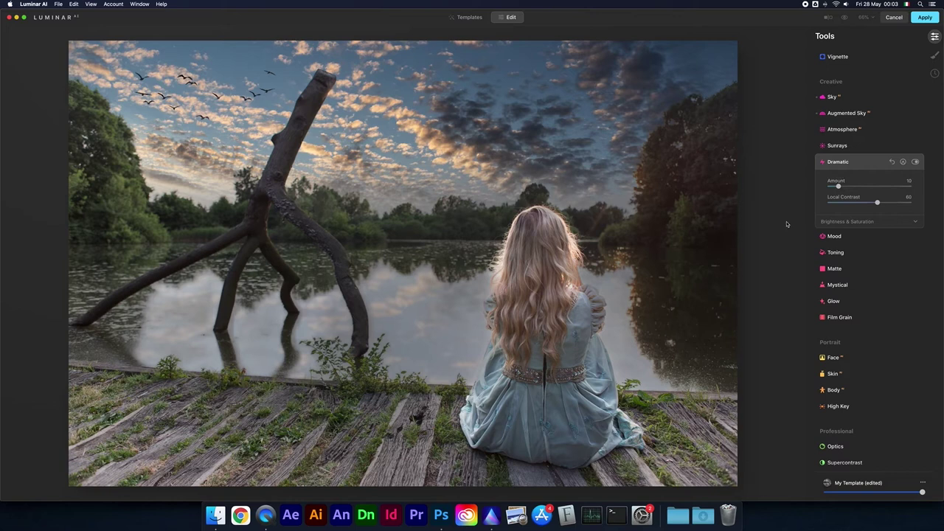
pyautogui.click(834, 236)
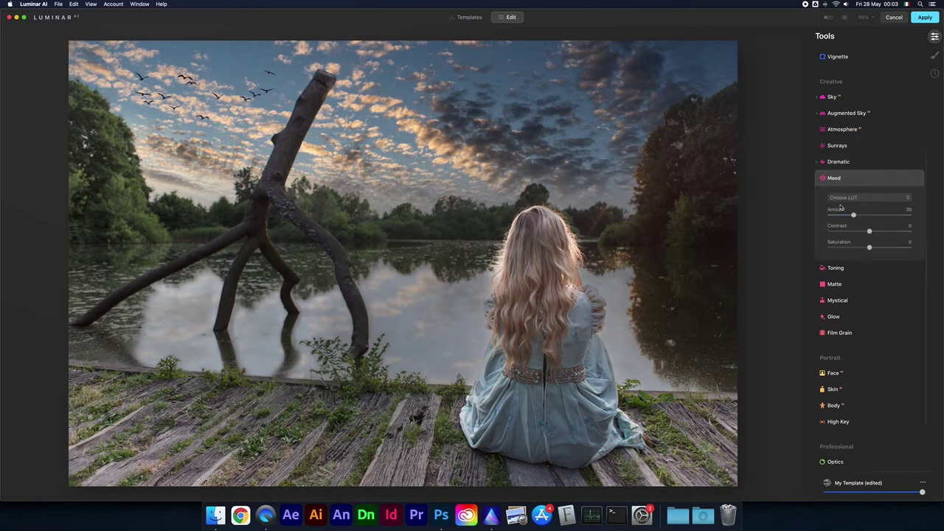
# - Apply the Riverside mood LUT at Amount 20, toggling it off and on to compare
pyautogui.click(850, 199)
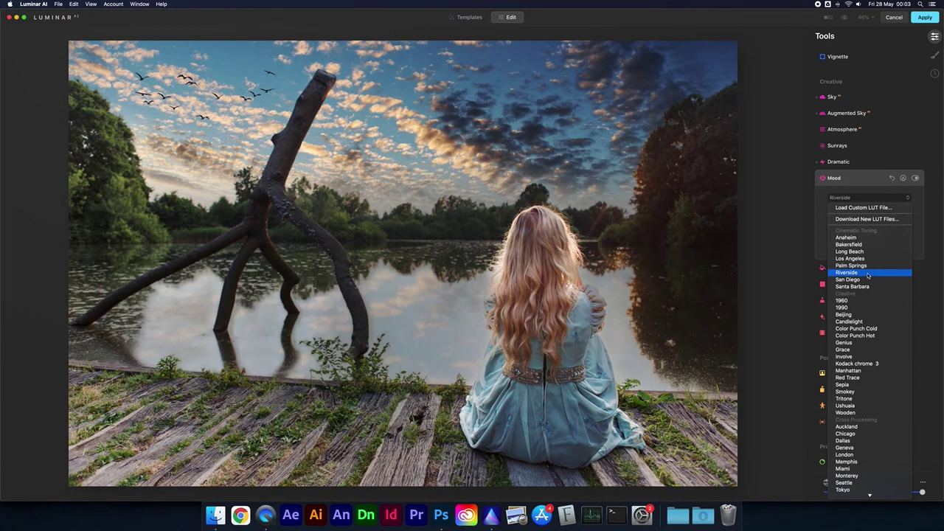
pyautogui.click(868, 273)
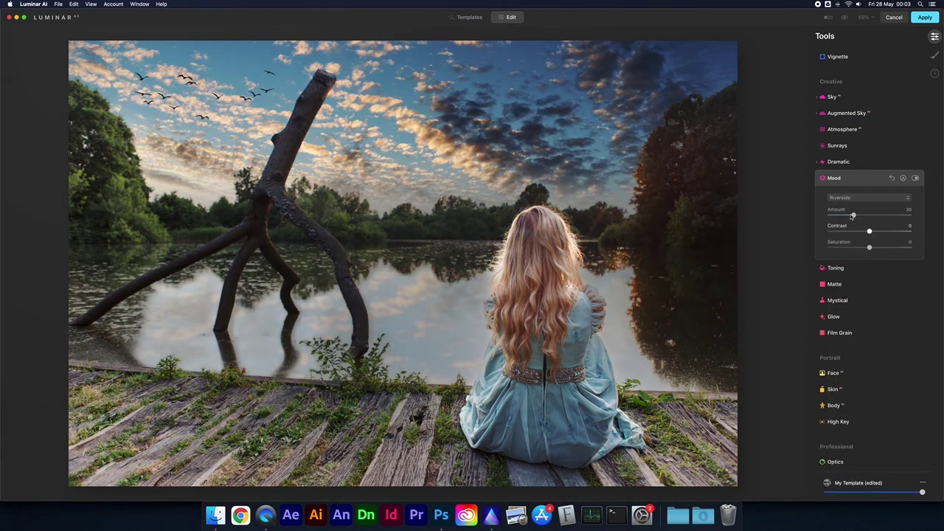
pyautogui.moveTo(854, 215); pyautogui.dragTo(809, 220)
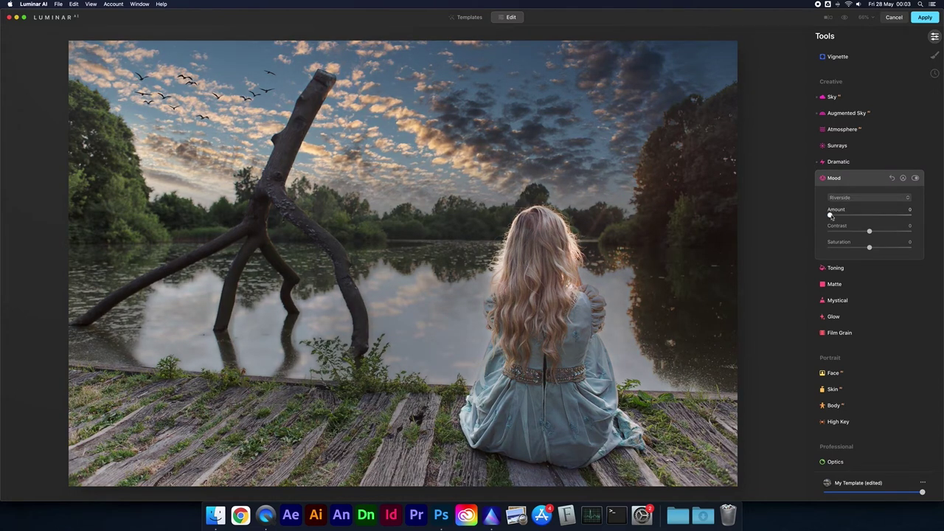
pyautogui.moveTo(832, 217)
pyautogui.mouseDown()
pyautogui.moveTo(913, 217)
pyautogui.moveTo(839, 221)
pyautogui.mouseUp()
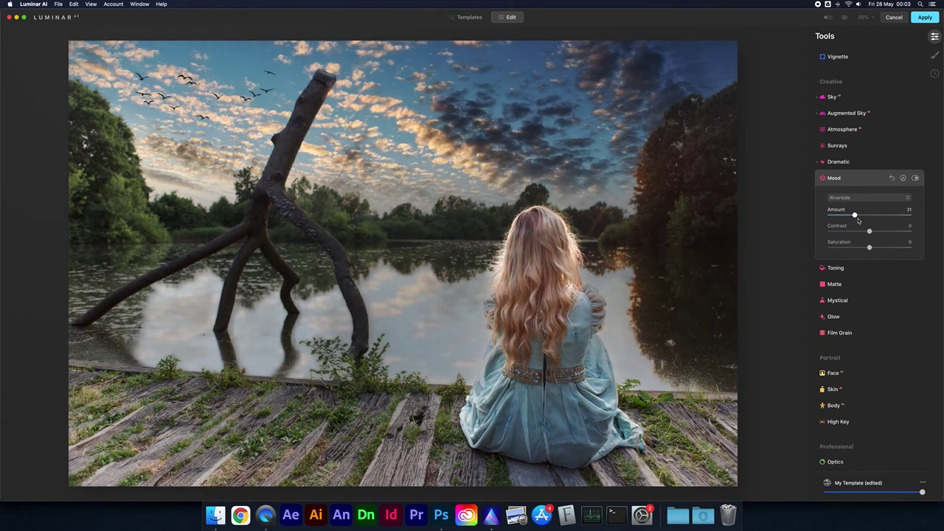
pyautogui.moveTo(848, 216); pyautogui.dragTo(831, 217)
pyautogui.moveTo(846, 215)
pyautogui.mouseDown()
pyautogui.moveTo(805, 217)
pyautogui.moveTo(846, 216)
pyautogui.mouseUp()
# - Test the Mystical effect's Amount slider, then return it to 0
pyautogui.click(835, 301)
pyautogui.moveTo(830, 252); pyautogui.dragTo(922, 259)
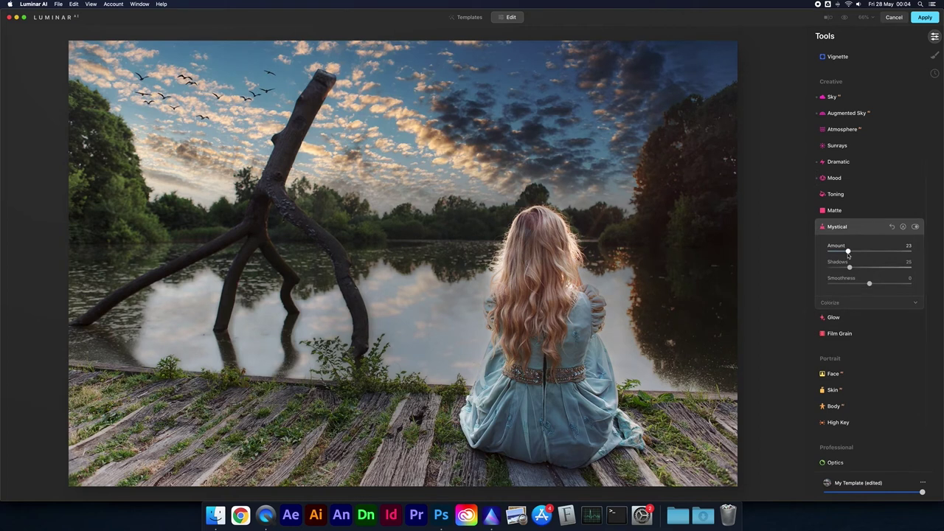
pyautogui.moveTo(865, 258); pyautogui.dragTo(828, 260)
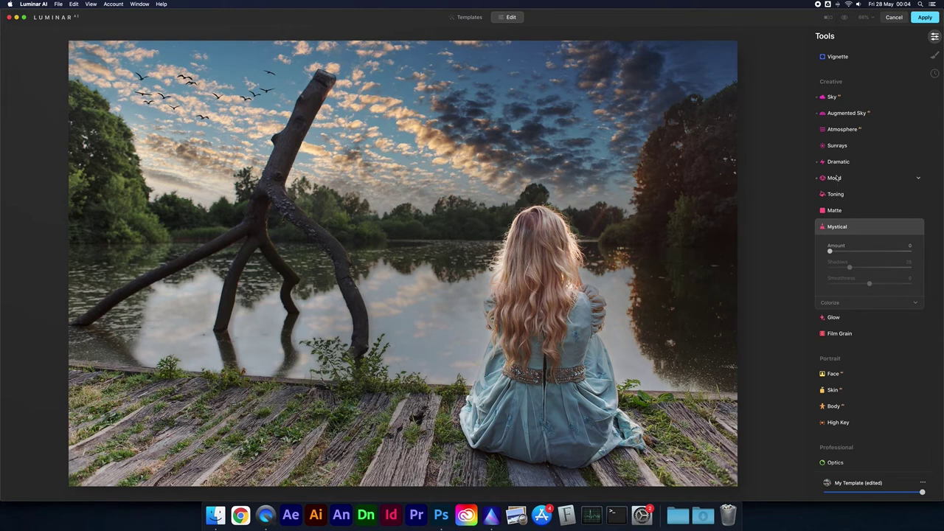
# - Reopen the Birds 3 sky object settings and browse the sky object gallery without changing it
pyautogui.click(836, 114)
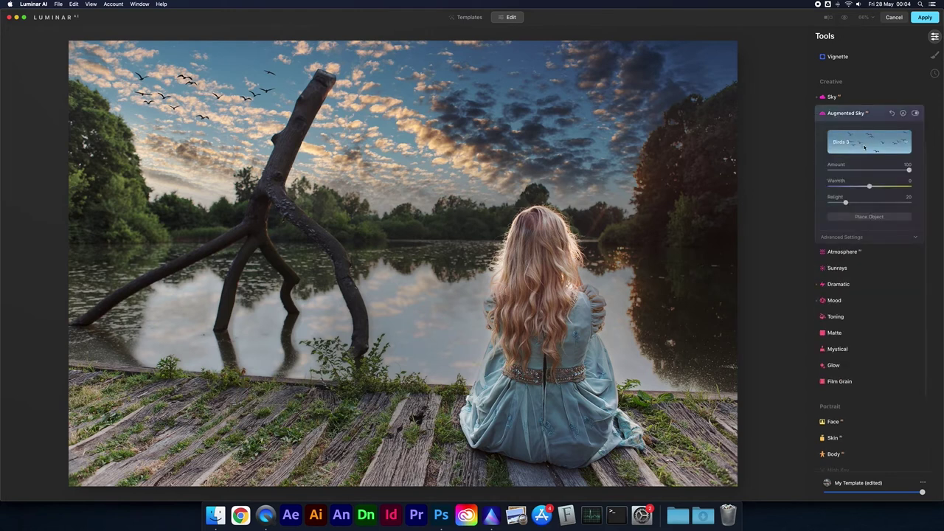
pyautogui.click(861, 147)
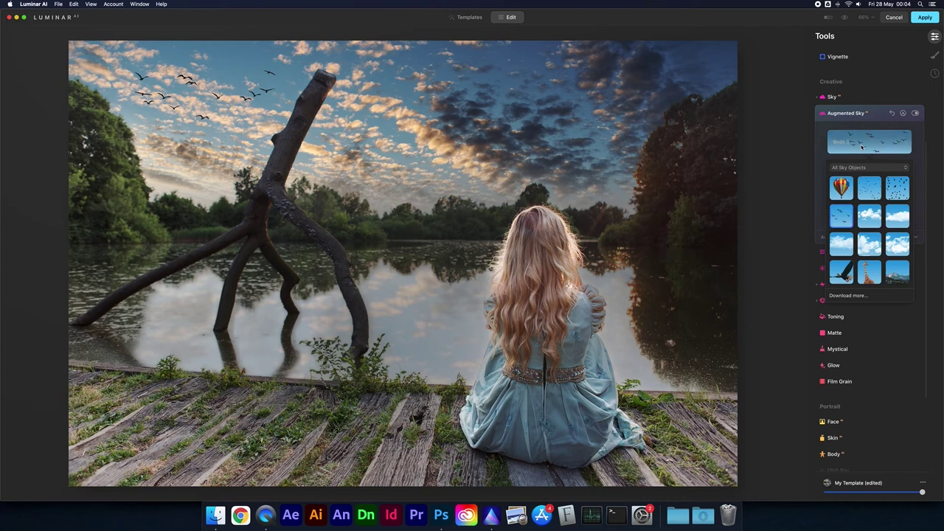
pyautogui.click(854, 168)
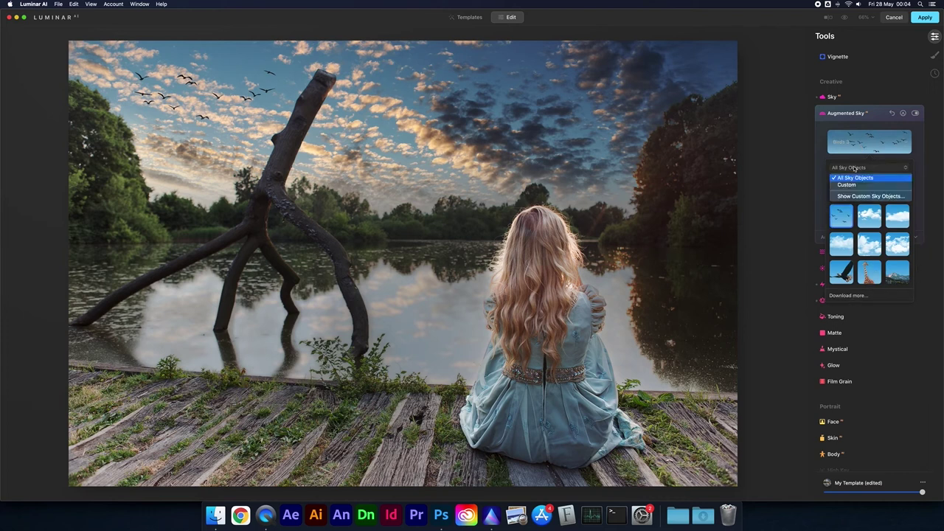
pyautogui.click(827, 164)
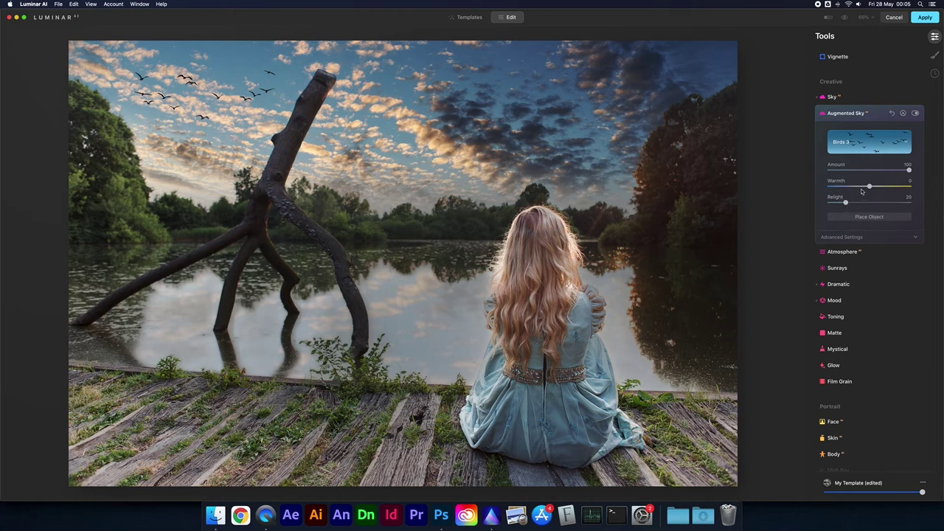
pyautogui.scroll(-1, 907, 213)
# - Blur the birds slightly with Defocus 8 in Augmented Sky's Advanced Settings
pyautogui.click(914, 217)
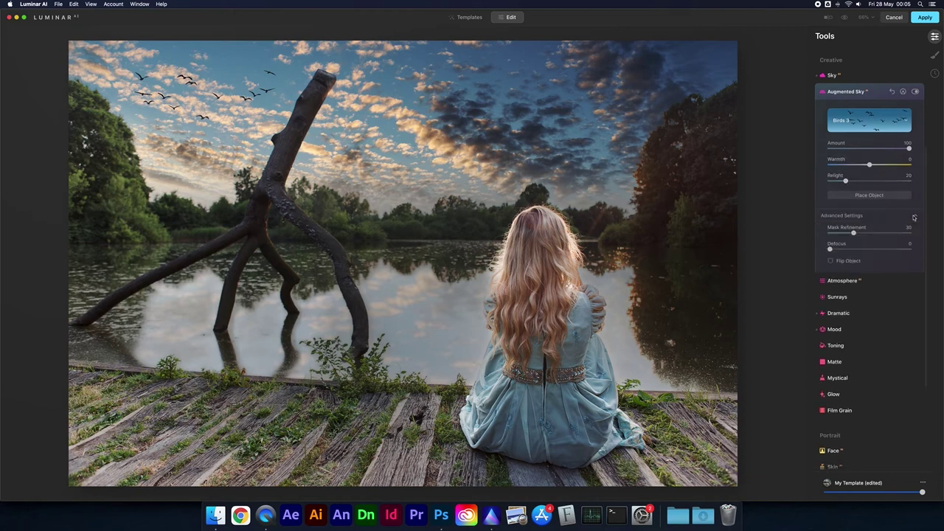
pyautogui.moveTo(831, 250)
pyautogui.mouseDown()
pyautogui.moveTo(856, 250)
pyautogui.moveTo(839, 251)
pyautogui.mouseUp()
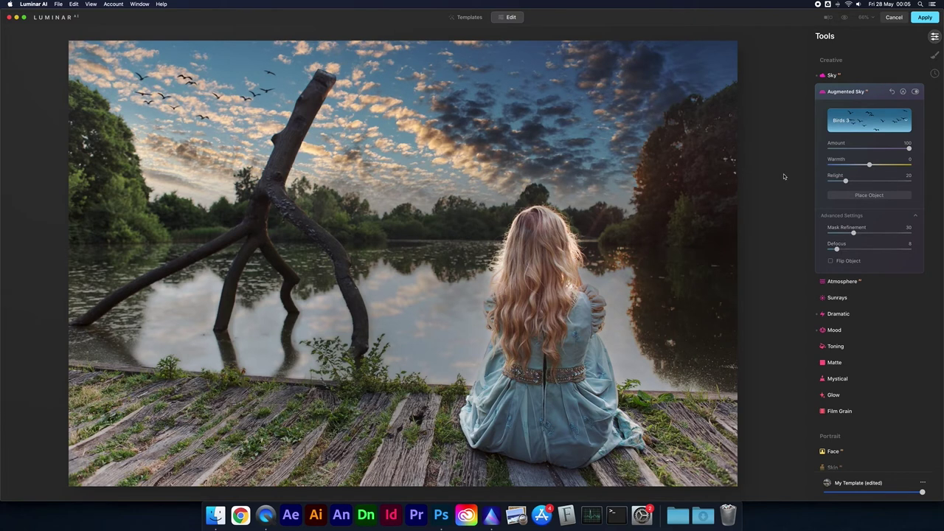
pyautogui.click(830, 77)
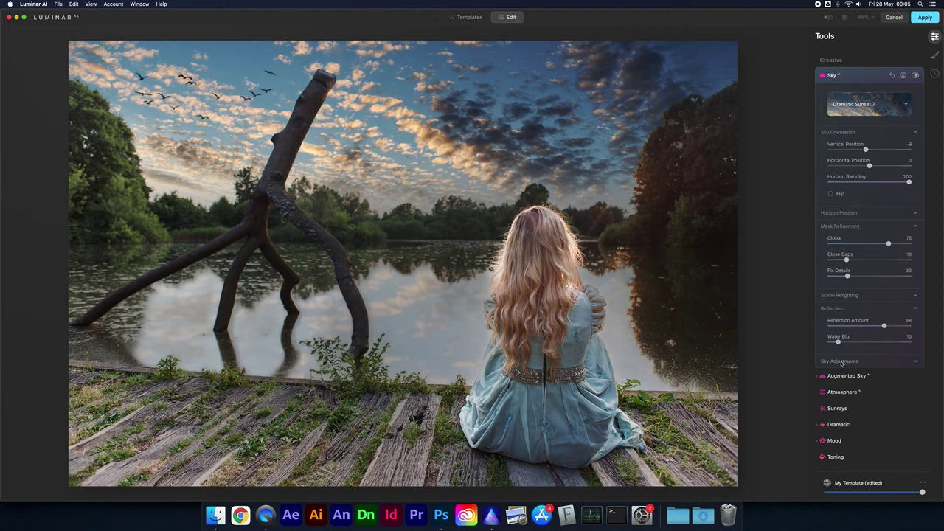
# - Soften the Dramatic Sunset 7 sky with Sky Defocus 13, comparing against the faded look
pyautogui.click(842, 361)
pyautogui.moveTo(831, 379); pyautogui.dragTo(843, 379)
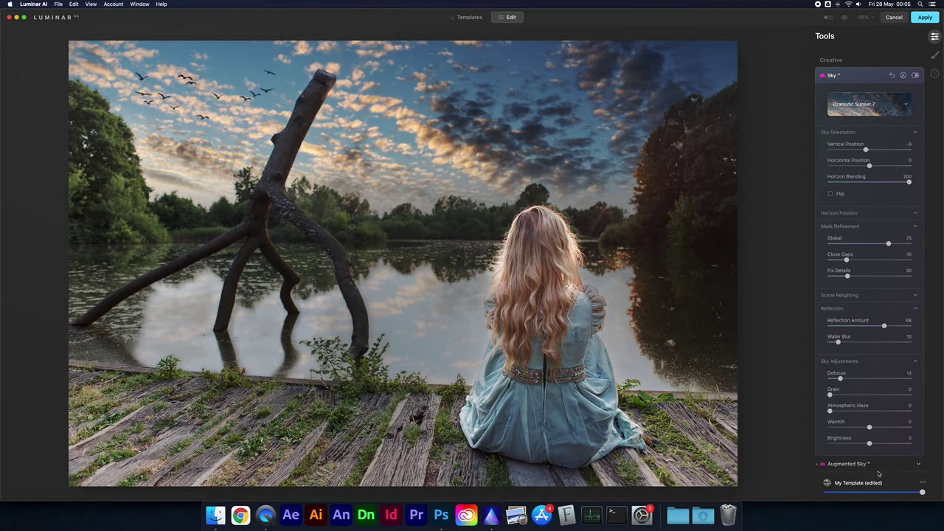
pyautogui.moveTo(922, 493)
pyautogui.mouseDown()
pyautogui.moveTo(807, 501)
pyautogui.moveTo(937, 483)
pyautogui.mouseUp()
pyautogui.scroll(-3, 848, 259)
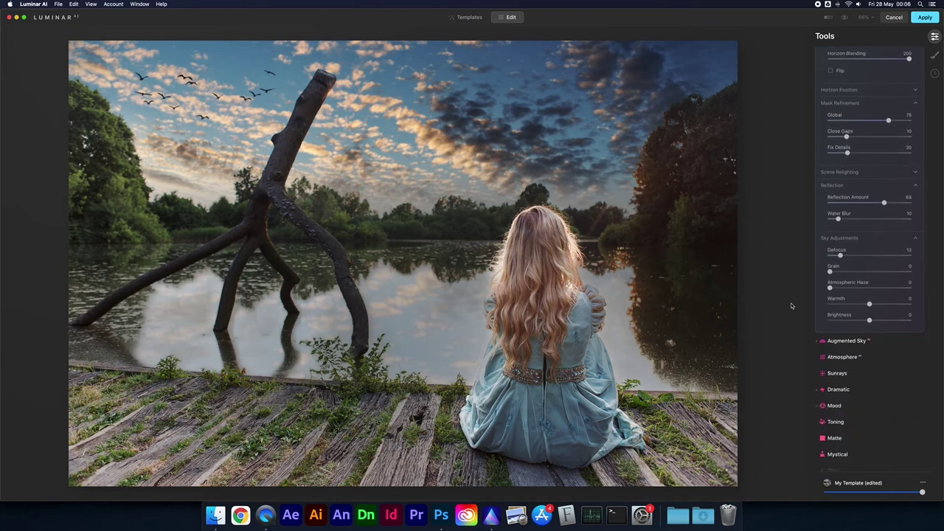
pyautogui.click(836, 374)
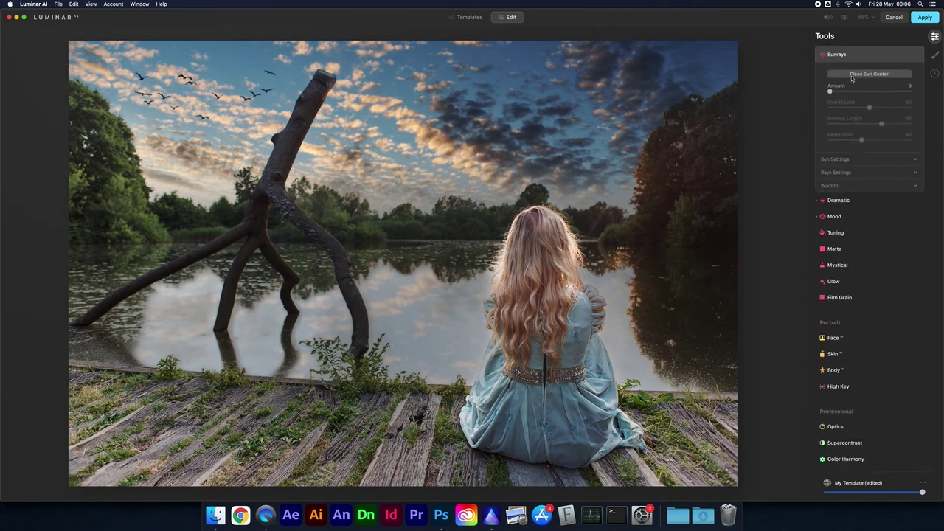
# - Place the sun centre in the right-hand treeline and set Sunrays Amount to 34
pyautogui.click(854, 75)
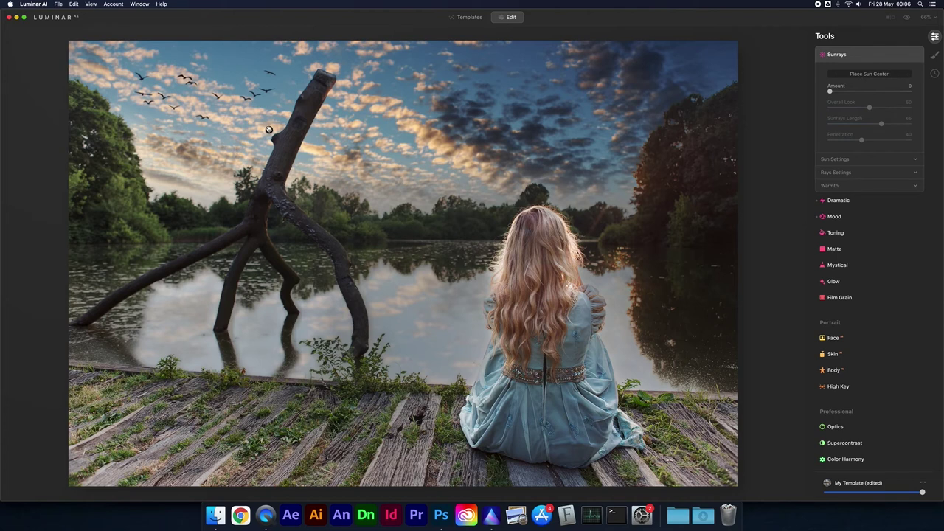
pyautogui.moveTo(270, 130); pyautogui.dragTo(637, 186)
pyautogui.moveTo(842, 92); pyautogui.dragTo(853, 93)
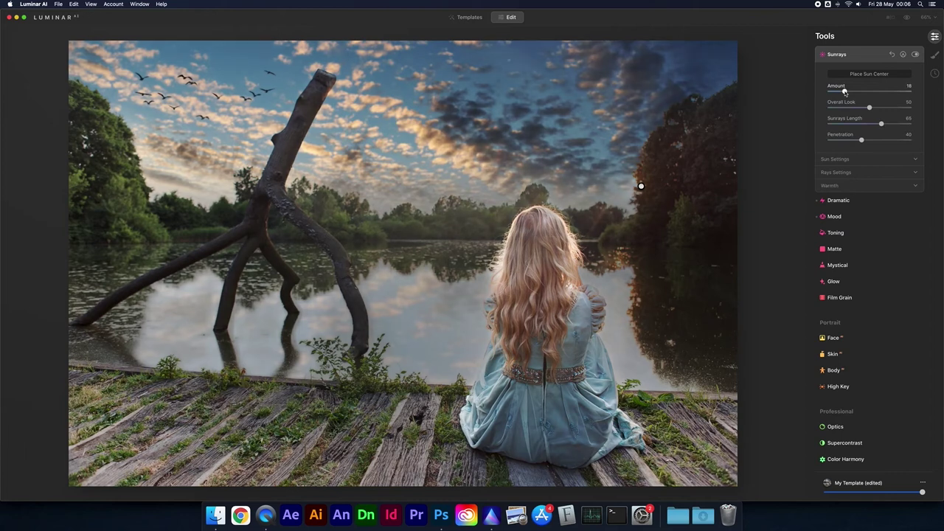
pyautogui.moveTo(853, 94); pyautogui.dragTo(858, 94)
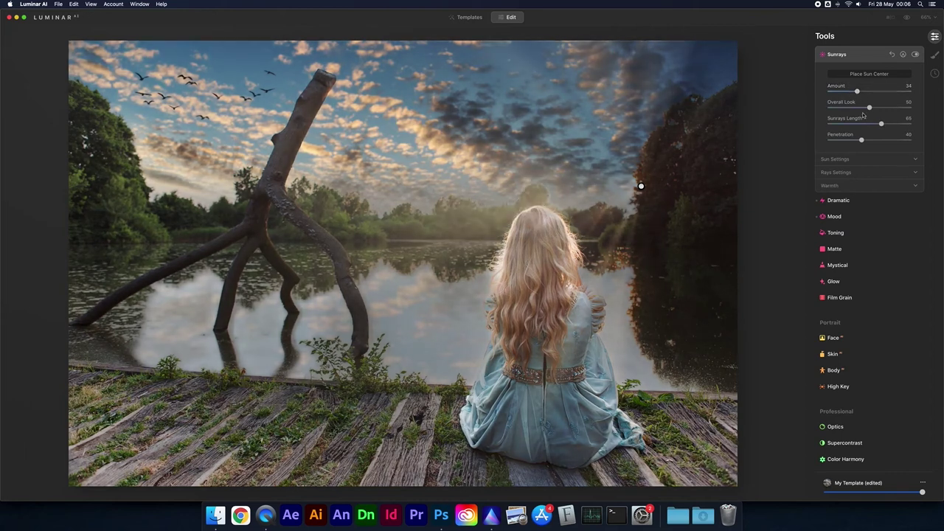
pyautogui.click(845, 163)
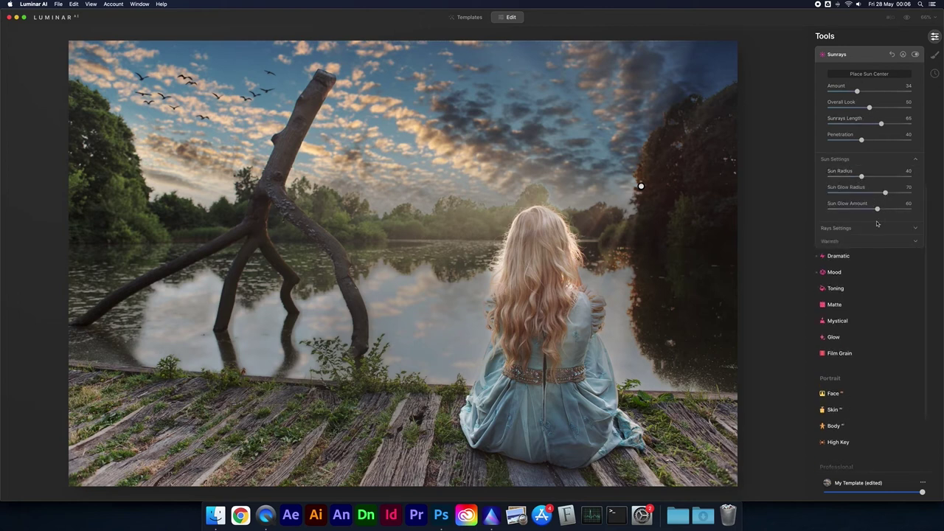
# - Set Sunrays Length 52 and Penetration 60, and nudge the sun slightly lower
pyautogui.click(845, 228)
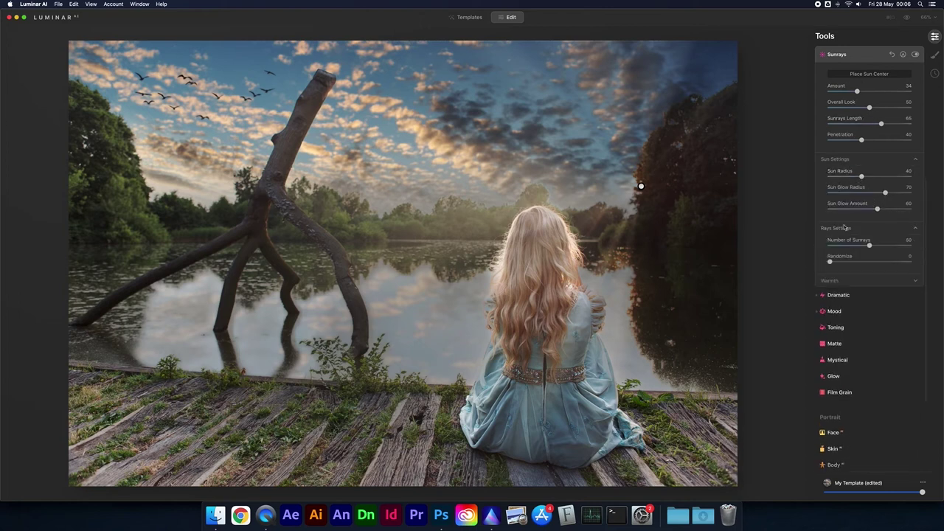
pyautogui.click(832, 281)
pyautogui.moveTo(856, 90)
pyautogui.mouseDown()
pyautogui.moveTo(865, 91)
pyautogui.moveTo(845, 91)
pyautogui.moveTo(891, 108)
pyautogui.moveTo(847, 109)
pyautogui.mouseUp()
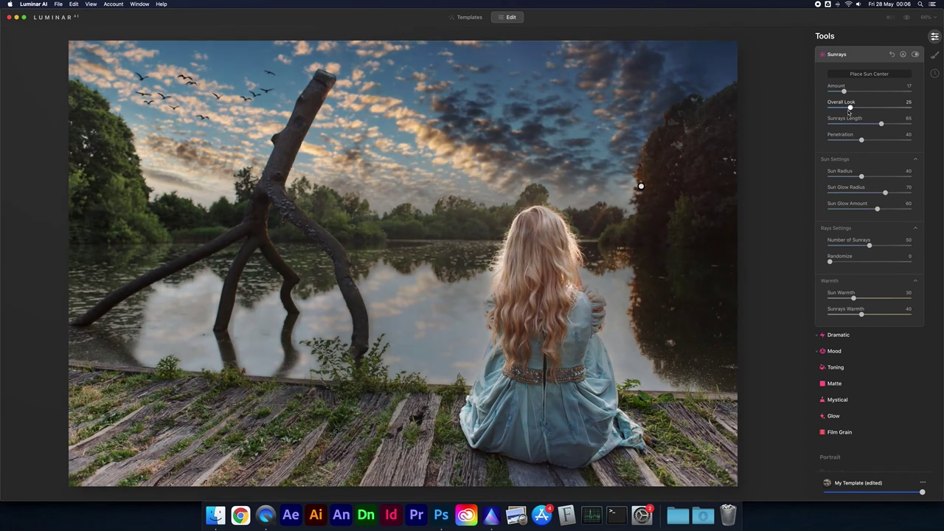
pyautogui.click(871, 123)
pyautogui.moveTo(862, 139); pyautogui.dragTo(880, 140)
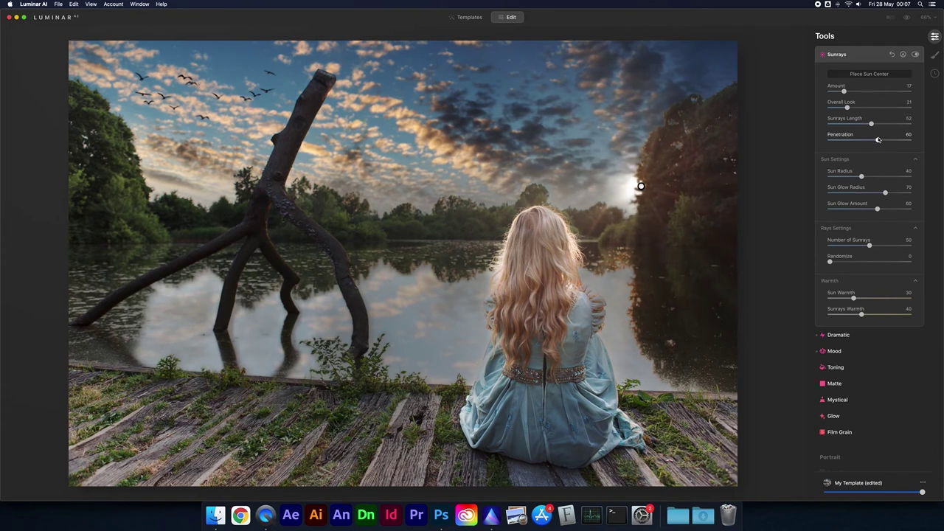
pyautogui.moveTo(844, 91); pyautogui.dragTo(838, 91)
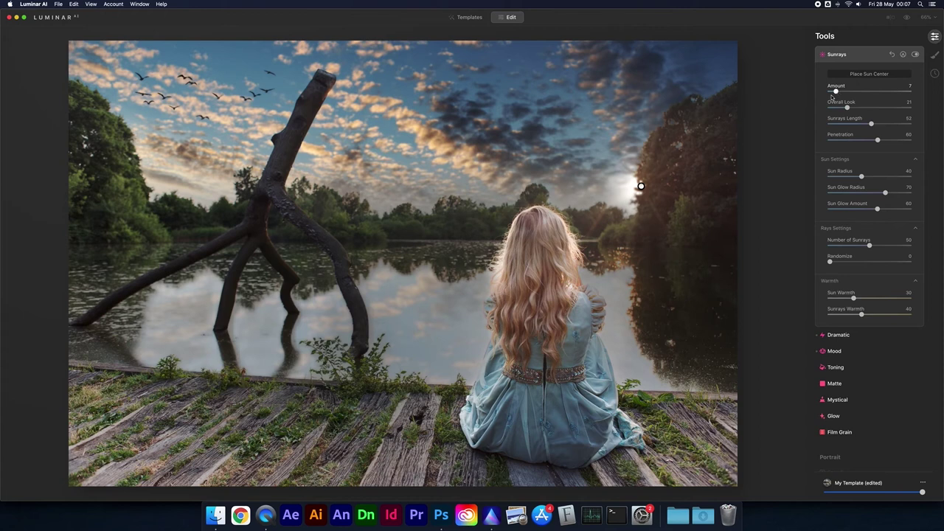
pyautogui.moveTo(642, 186); pyautogui.dragTo(636, 202)
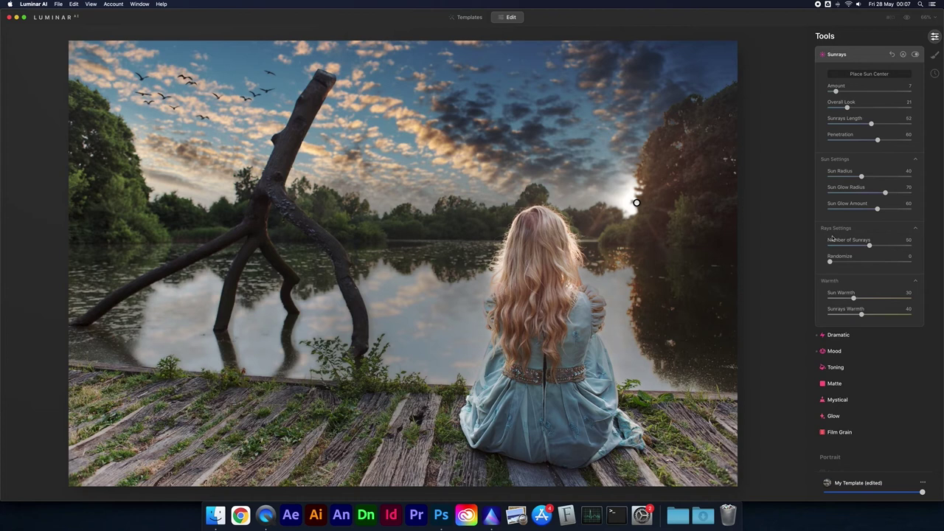
# - Set Sun Warmth 55, 59 sunrays and Amount 13, comparing a reduced overall look
pyautogui.moveTo(855, 298)
pyautogui.mouseDown()
pyautogui.moveTo(883, 298)
pyautogui.moveTo(874, 303)
pyautogui.mouseUp()
pyautogui.moveTo(870, 248); pyautogui.dragTo(878, 249)
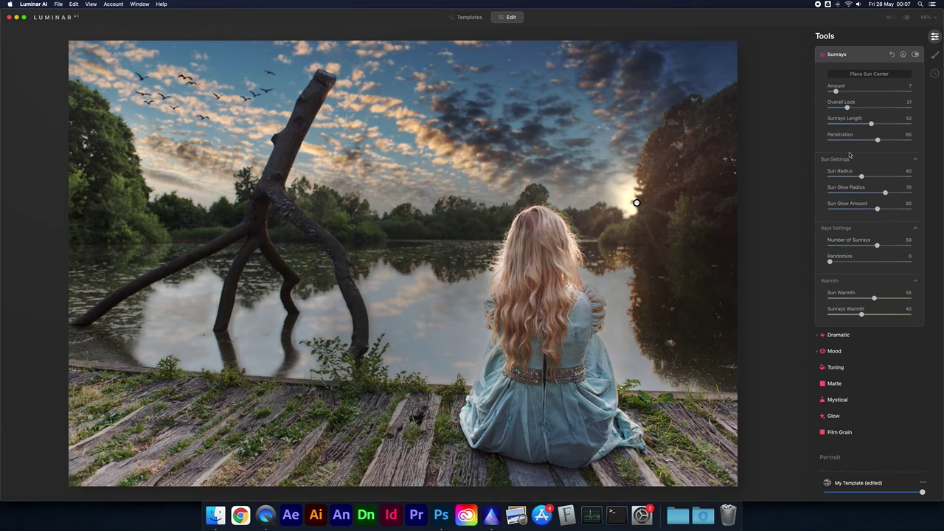
pyautogui.moveTo(835, 91); pyautogui.dragTo(840, 91)
pyautogui.moveTo(922, 492)
pyautogui.mouseDown()
pyautogui.moveTo(831, 501)
pyautogui.moveTo(860, 501)
pyautogui.mouseUp()
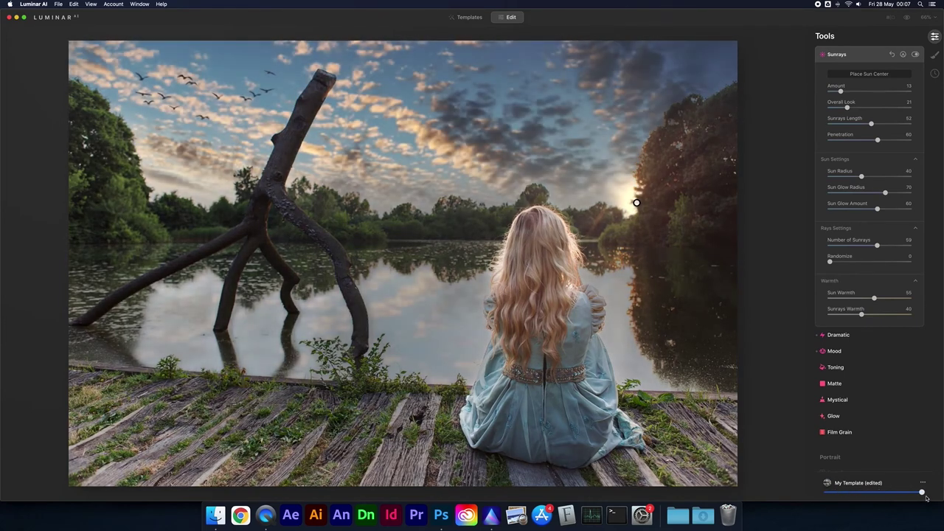
pyautogui.moveTo(889, 493)
pyautogui.mouseDown()
pyautogui.moveTo(797, 503)
pyautogui.moveTo(922, 493)
pyautogui.mouseUp()
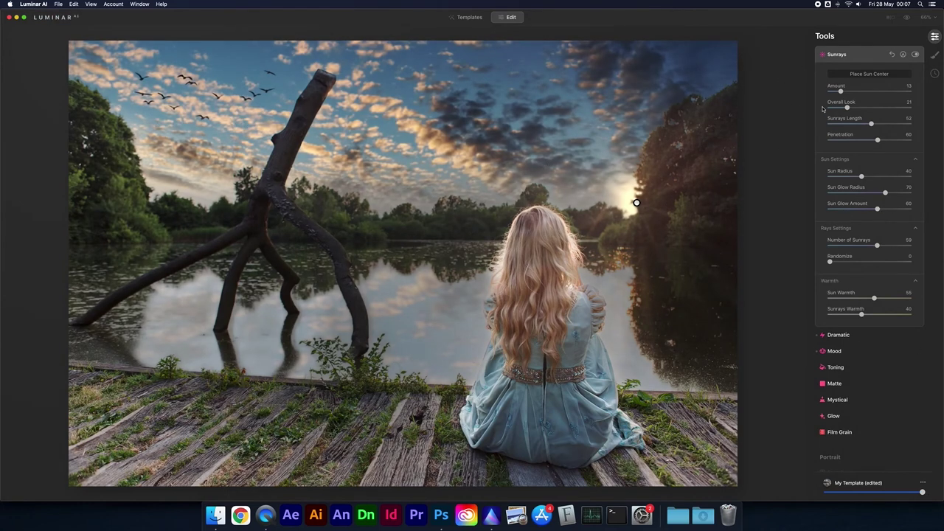
pyautogui.scroll(3, 822, 109)
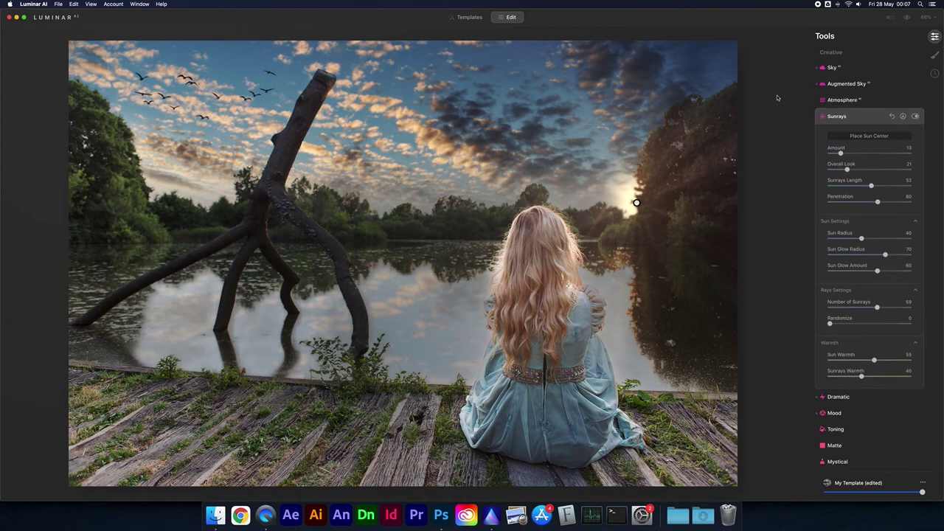
pyautogui.scroll(-5, 871, 148)
pyautogui.scroll(10, 915, 88)
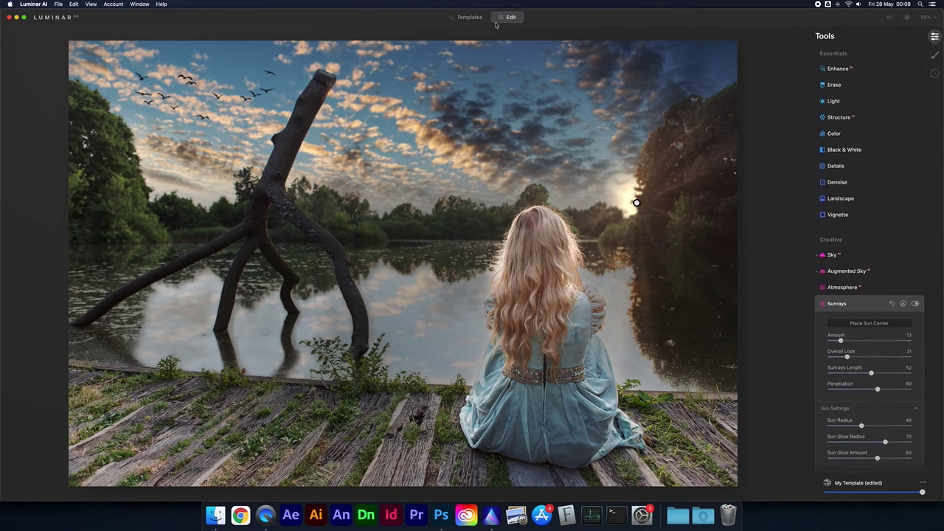
# - Apply the Luminar AI edits so the sunset composite fills Photoshop's Background layer
pyautogui.click(637, 203)
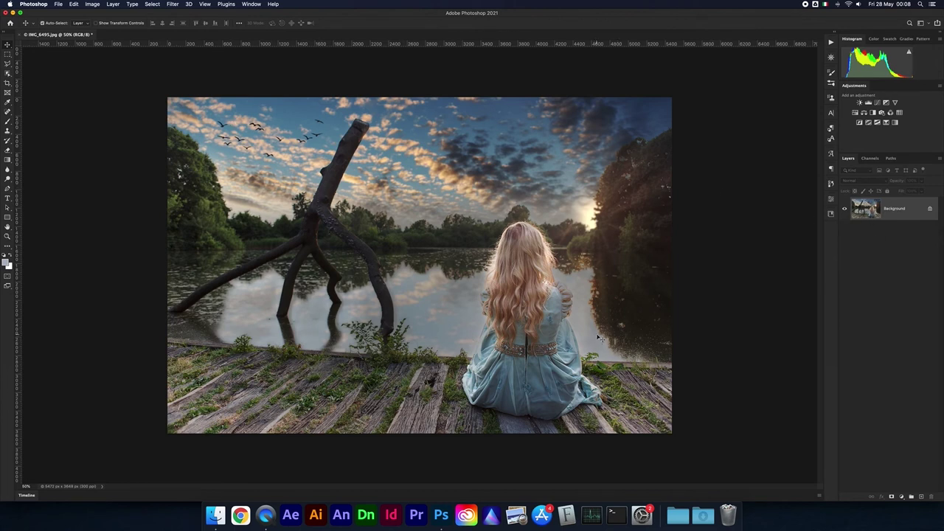
pyautogui.hotkey('ctrl', 'z')
pyautogui.hotkey('ctrl', 'shift', 'z')
pyautogui.hotkey('ctrl', 'z')
pyautogui.hotkey('ctrl', 'shift', 'z')
pyautogui.hotkey('ctrl', 'z')
pyautogui.hotkey('ctrl', 'shift', 'z')
pyautogui.hotkey('ctrl', 'z')
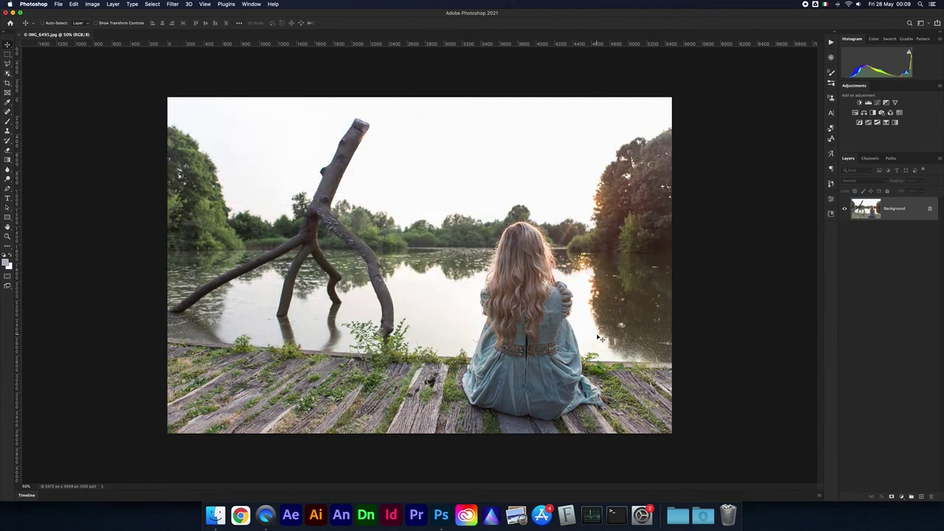
pyautogui.hotkey('ctrl', 'shift', 'z')
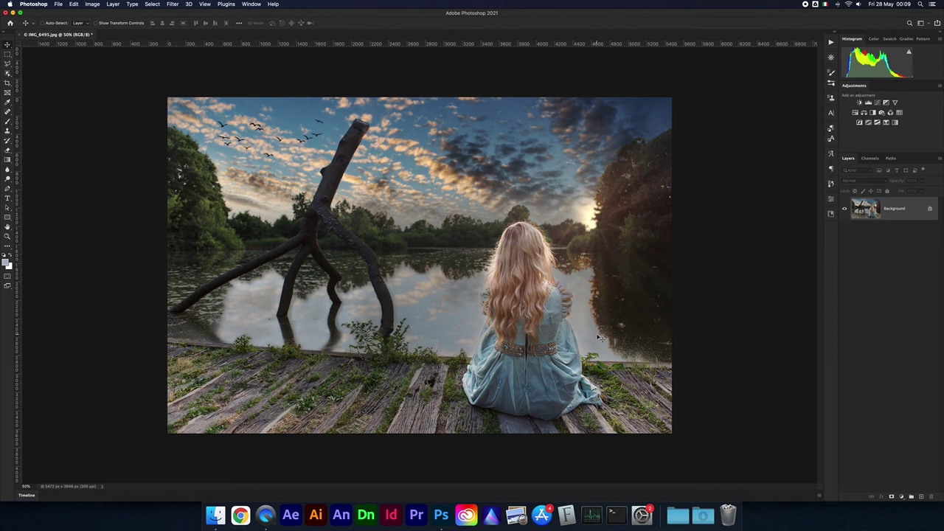
pyautogui.press('super+z')
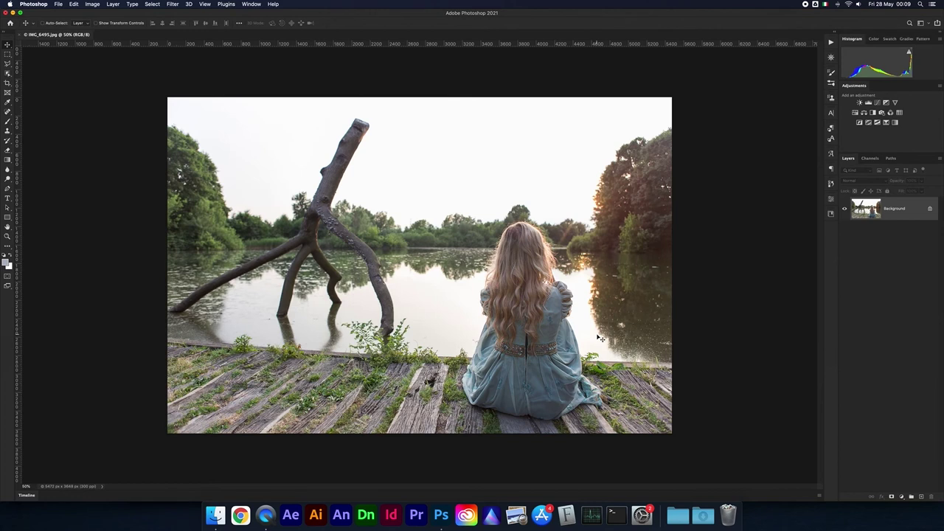
pyautogui.press('super+shift+z')
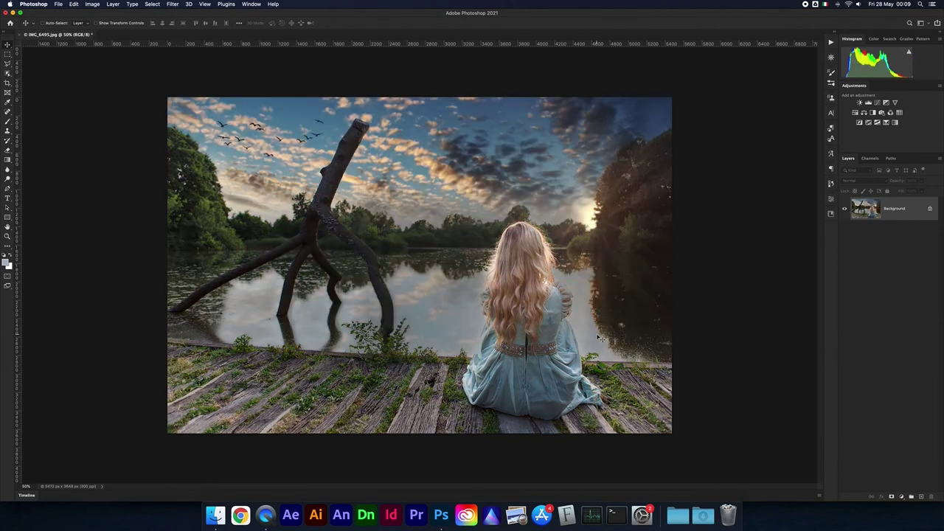
pyautogui.press('super+z')
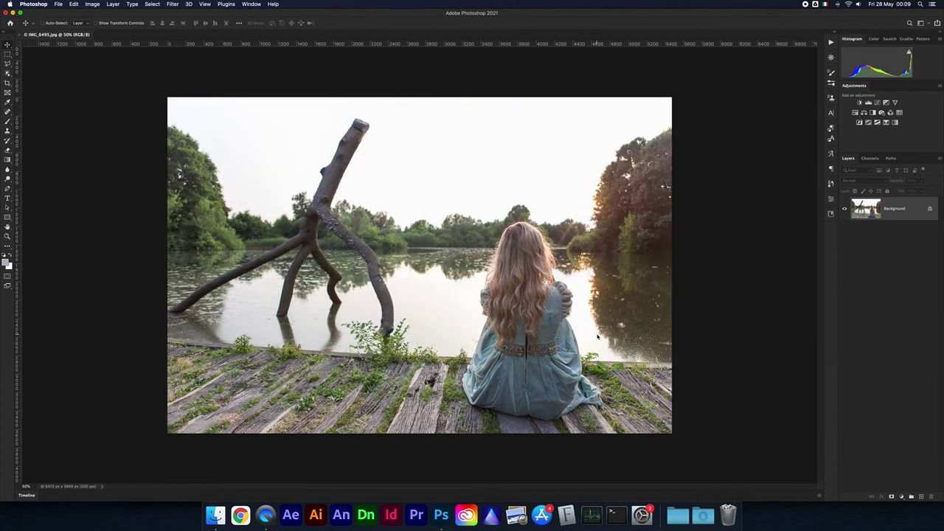
pyautogui.press('super+shift+z')
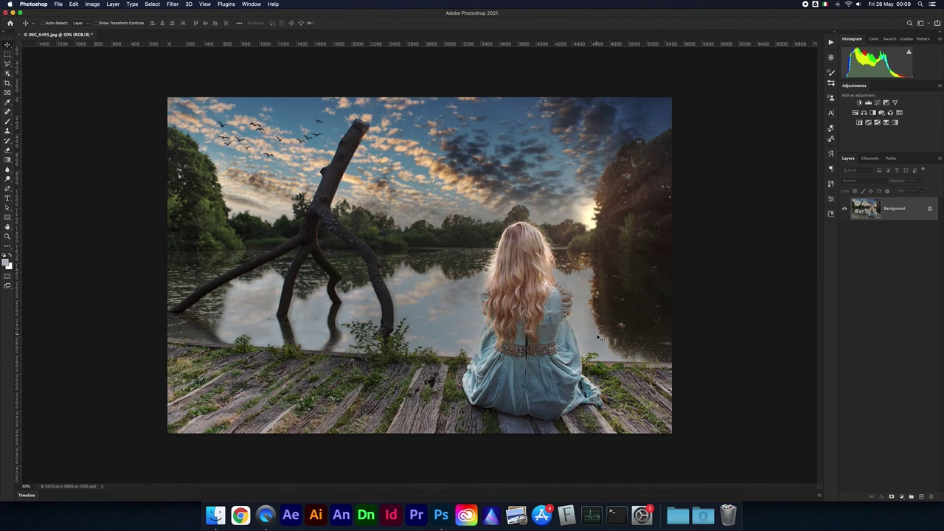
pyautogui.press('super+z')
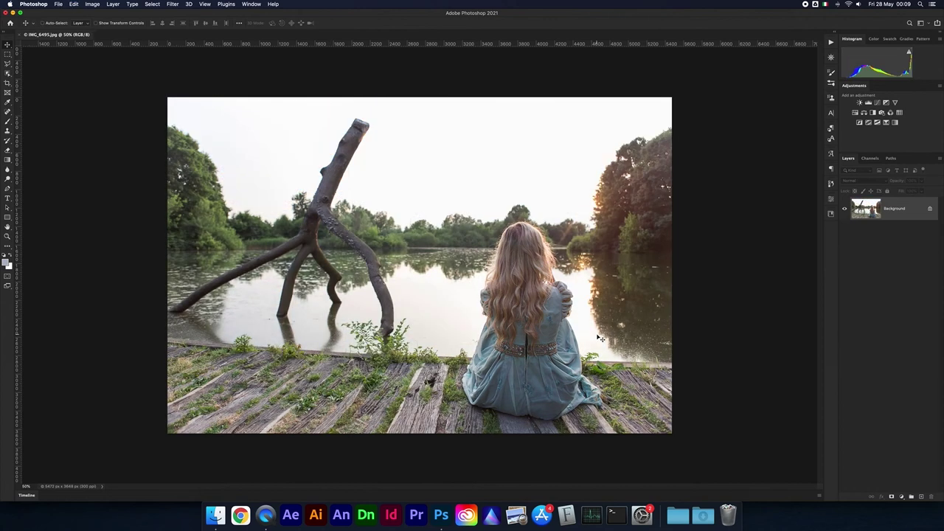
pyautogui.press('super+shift+z')
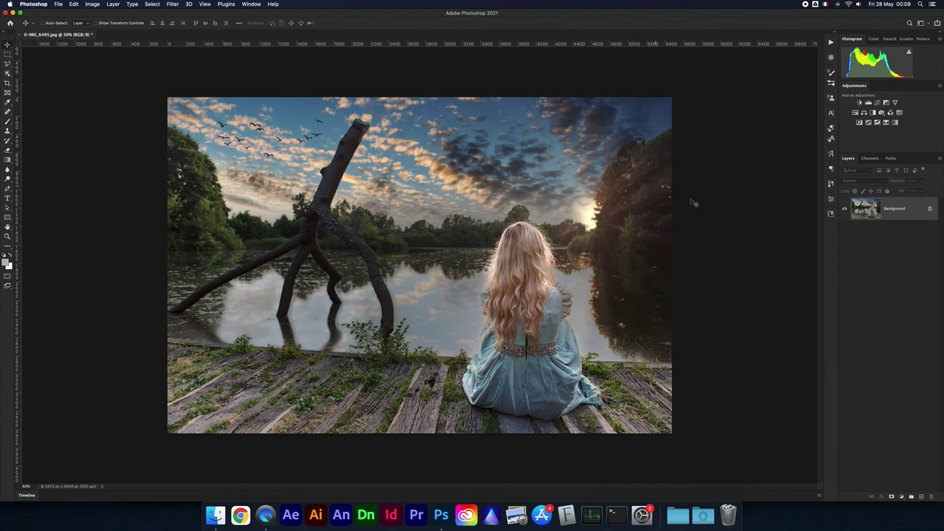
pyautogui.press('super+plus')
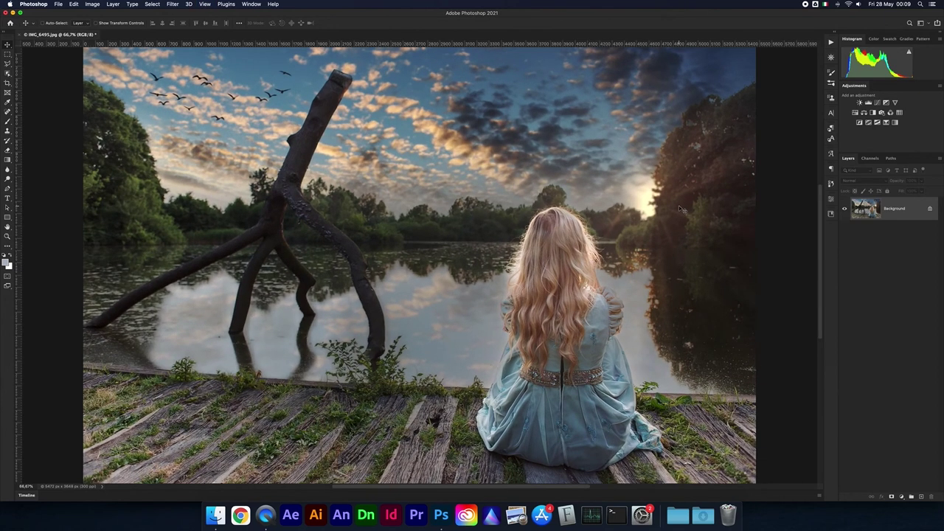
pyautogui.hscroll(3, 679, 205)
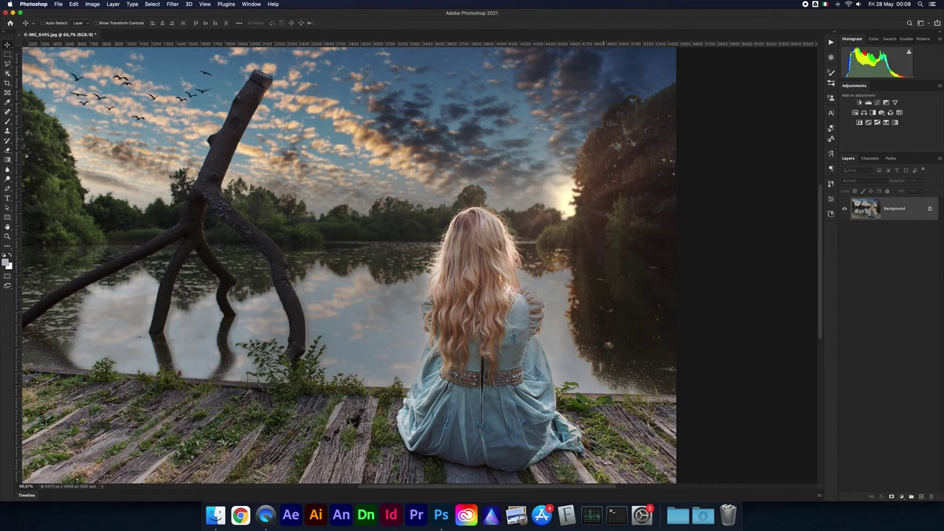
pyautogui.press('super+0')
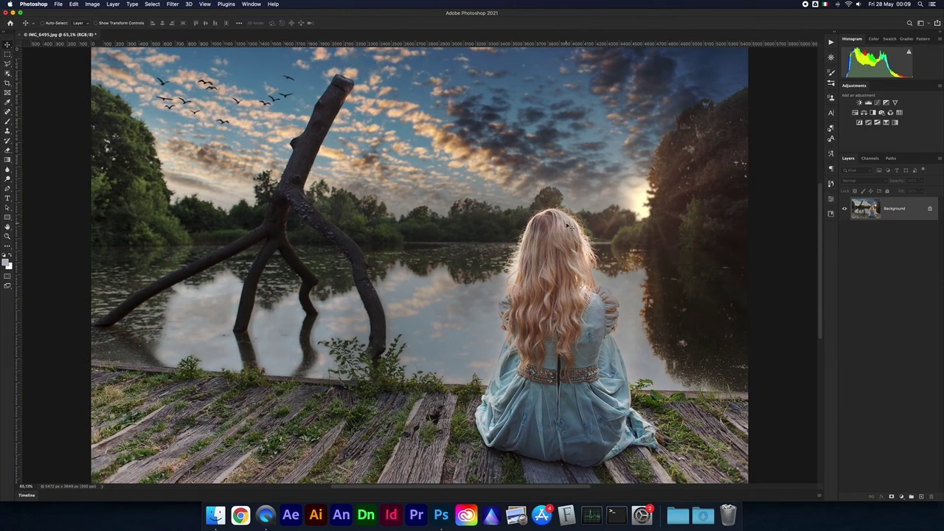
pyautogui.press('super+minus')
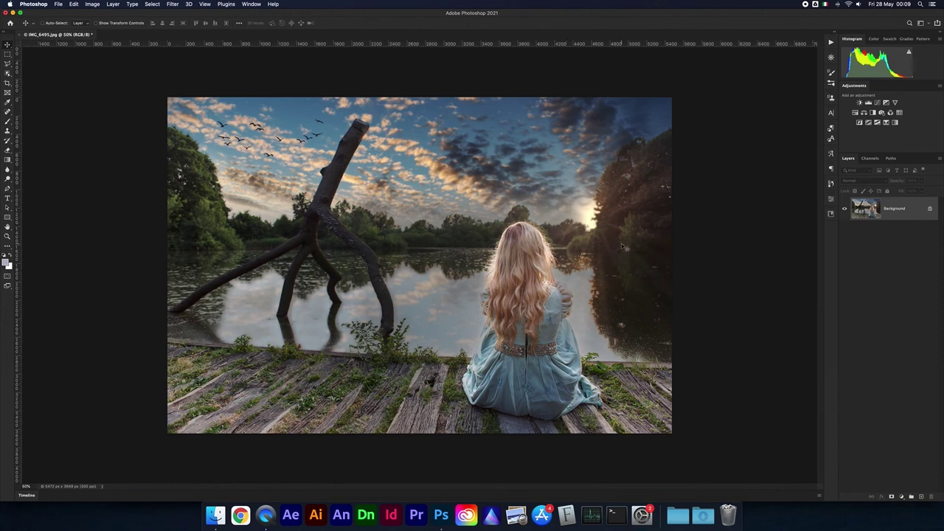